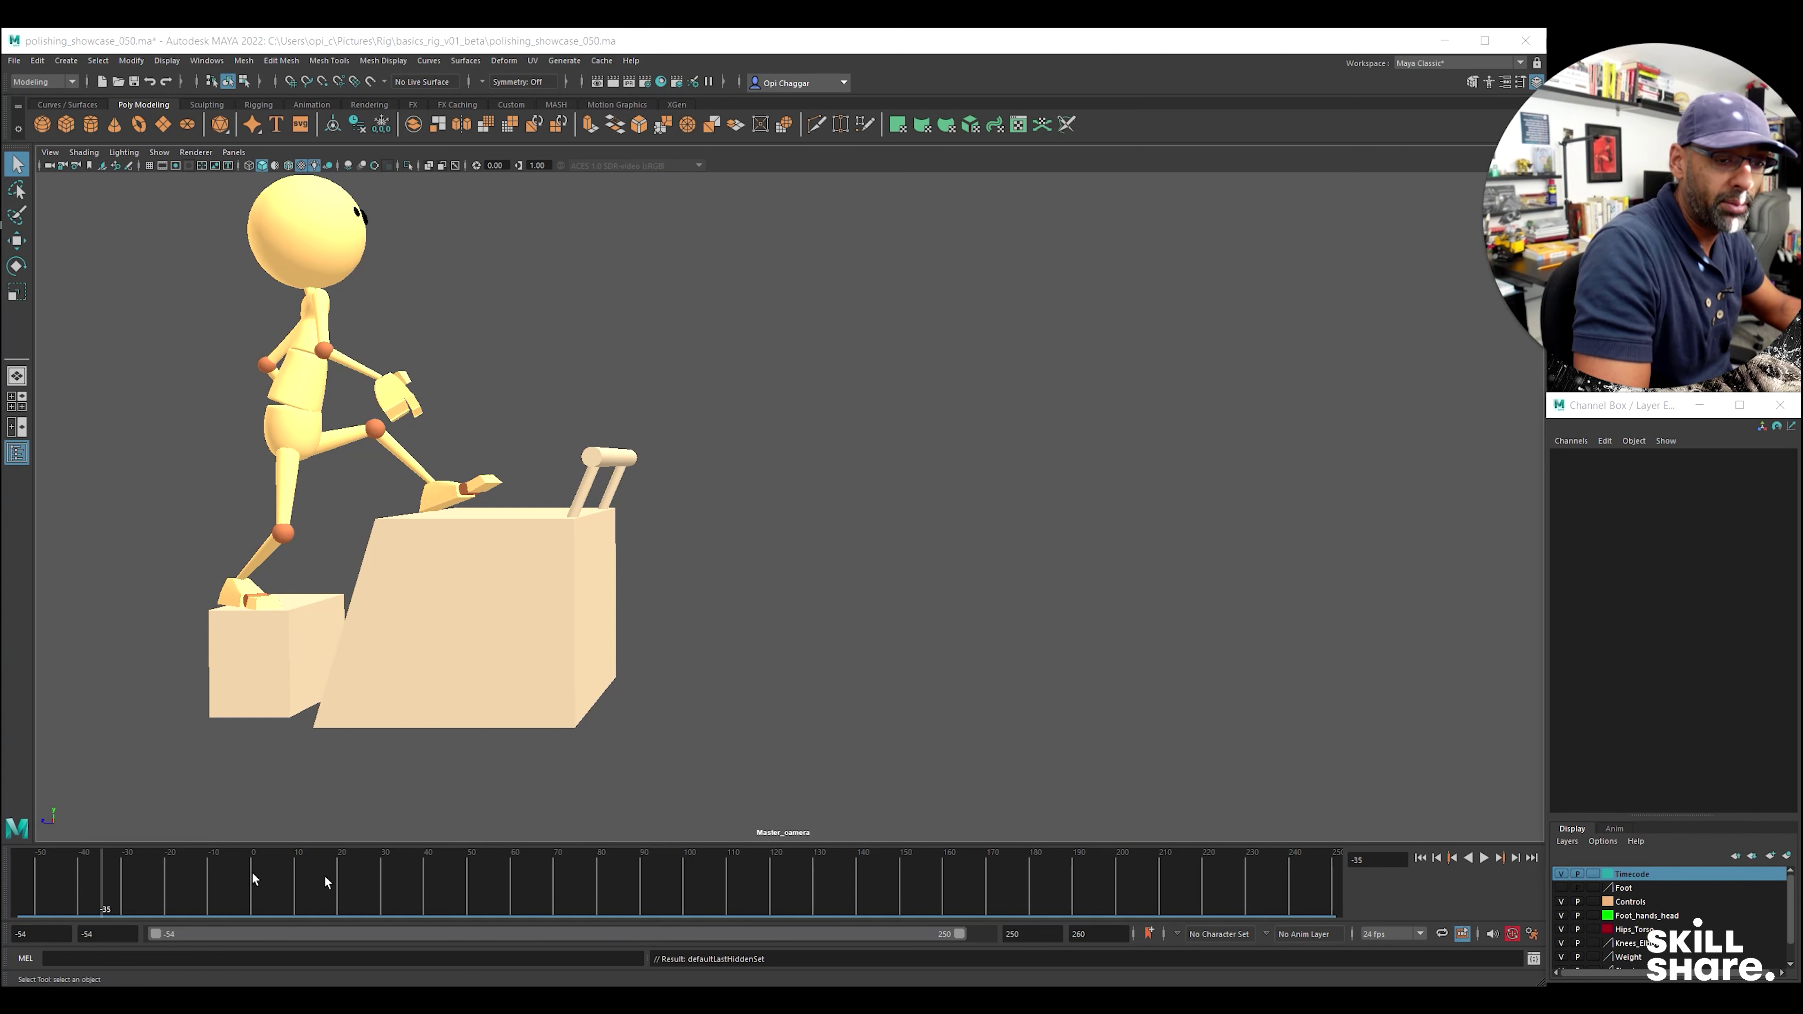
# - Play the animation from its first frame and scrub to frame -41
pyautogui.click(20, 872)
pyautogui.hotkey('alt', 'v')
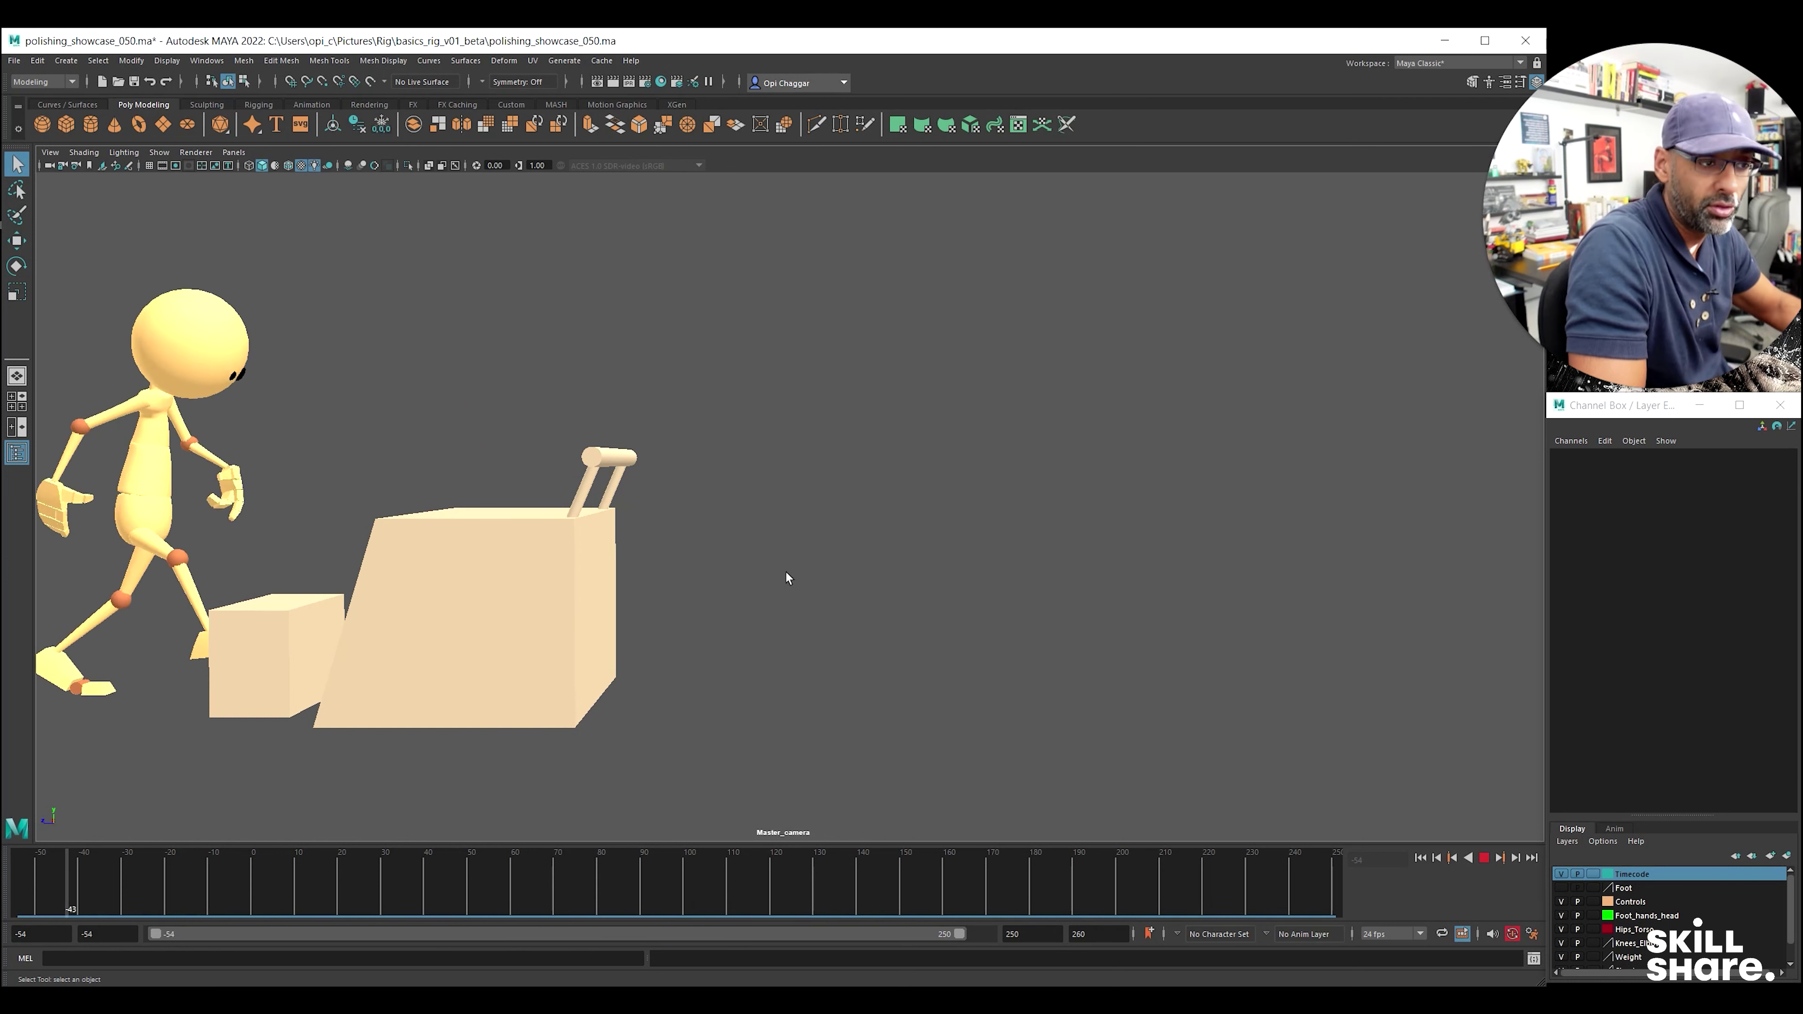
pyautogui.press('Escape')
pyautogui.moveTo(181, 881); pyautogui.dragTo(78, 870)
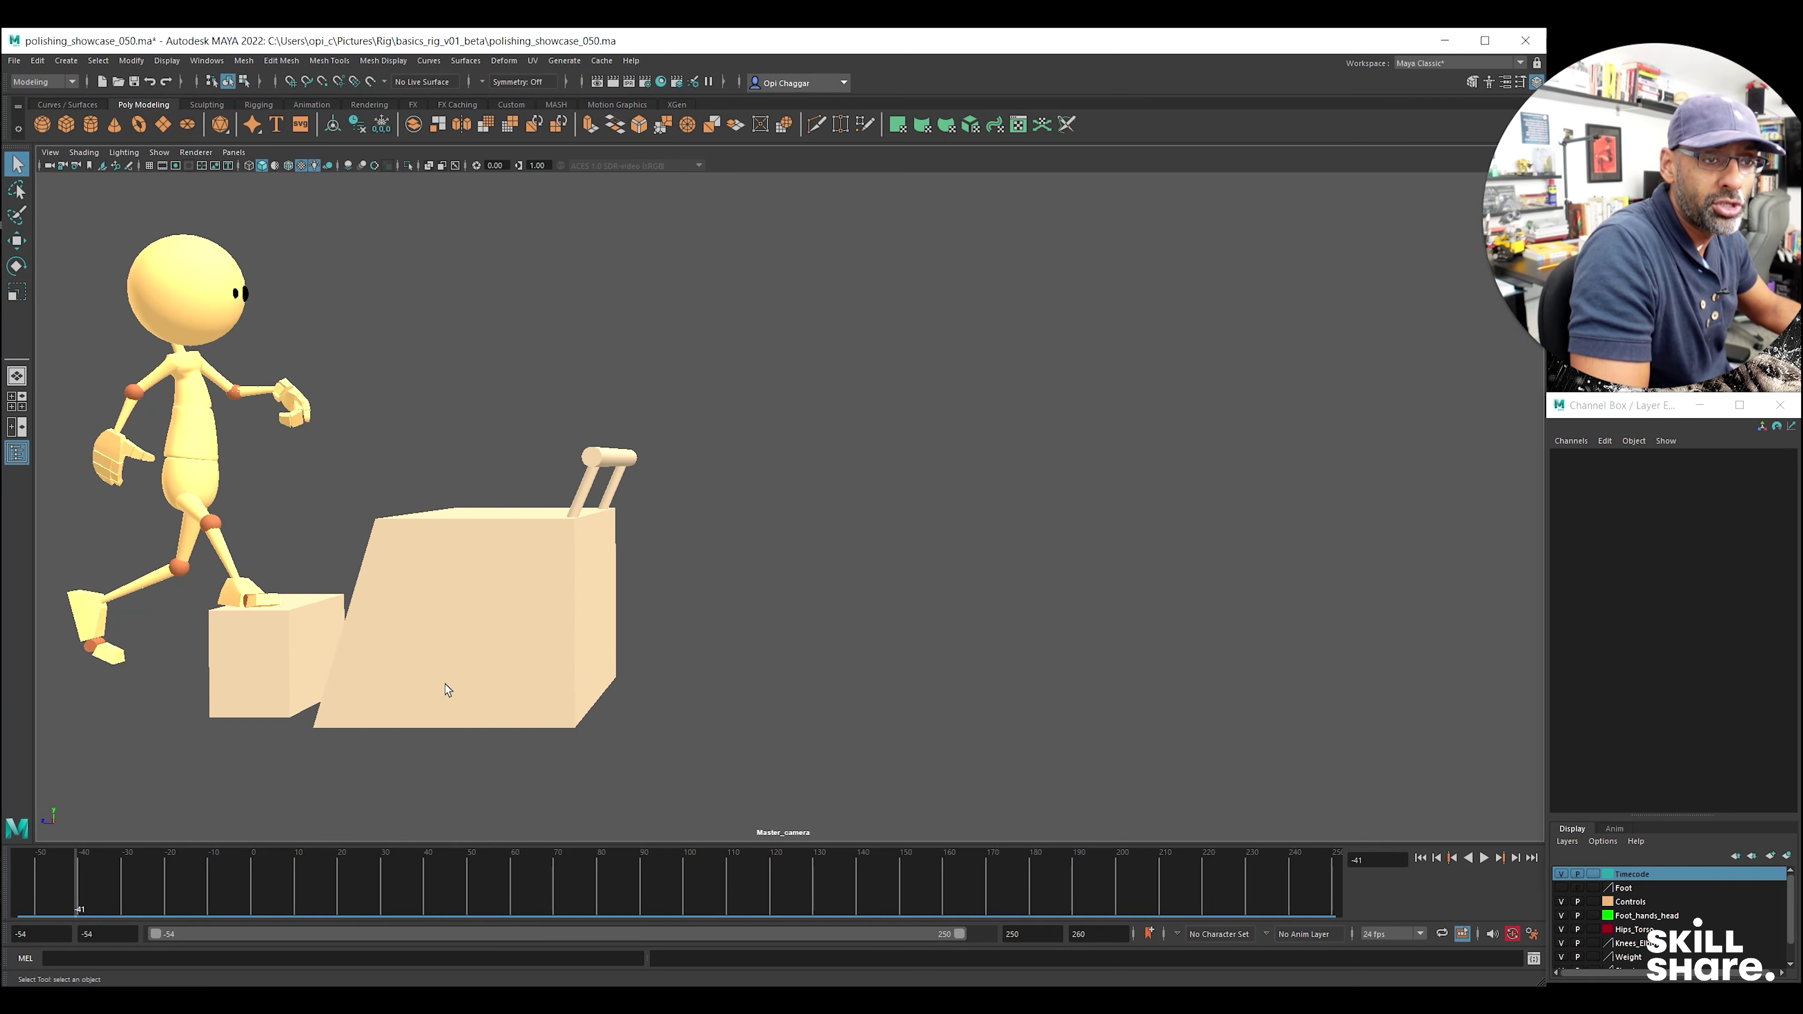
# - Display the rig's control curves and create an editable motion trail for the character's body control
pyautogui.hotkey('alt', '1')
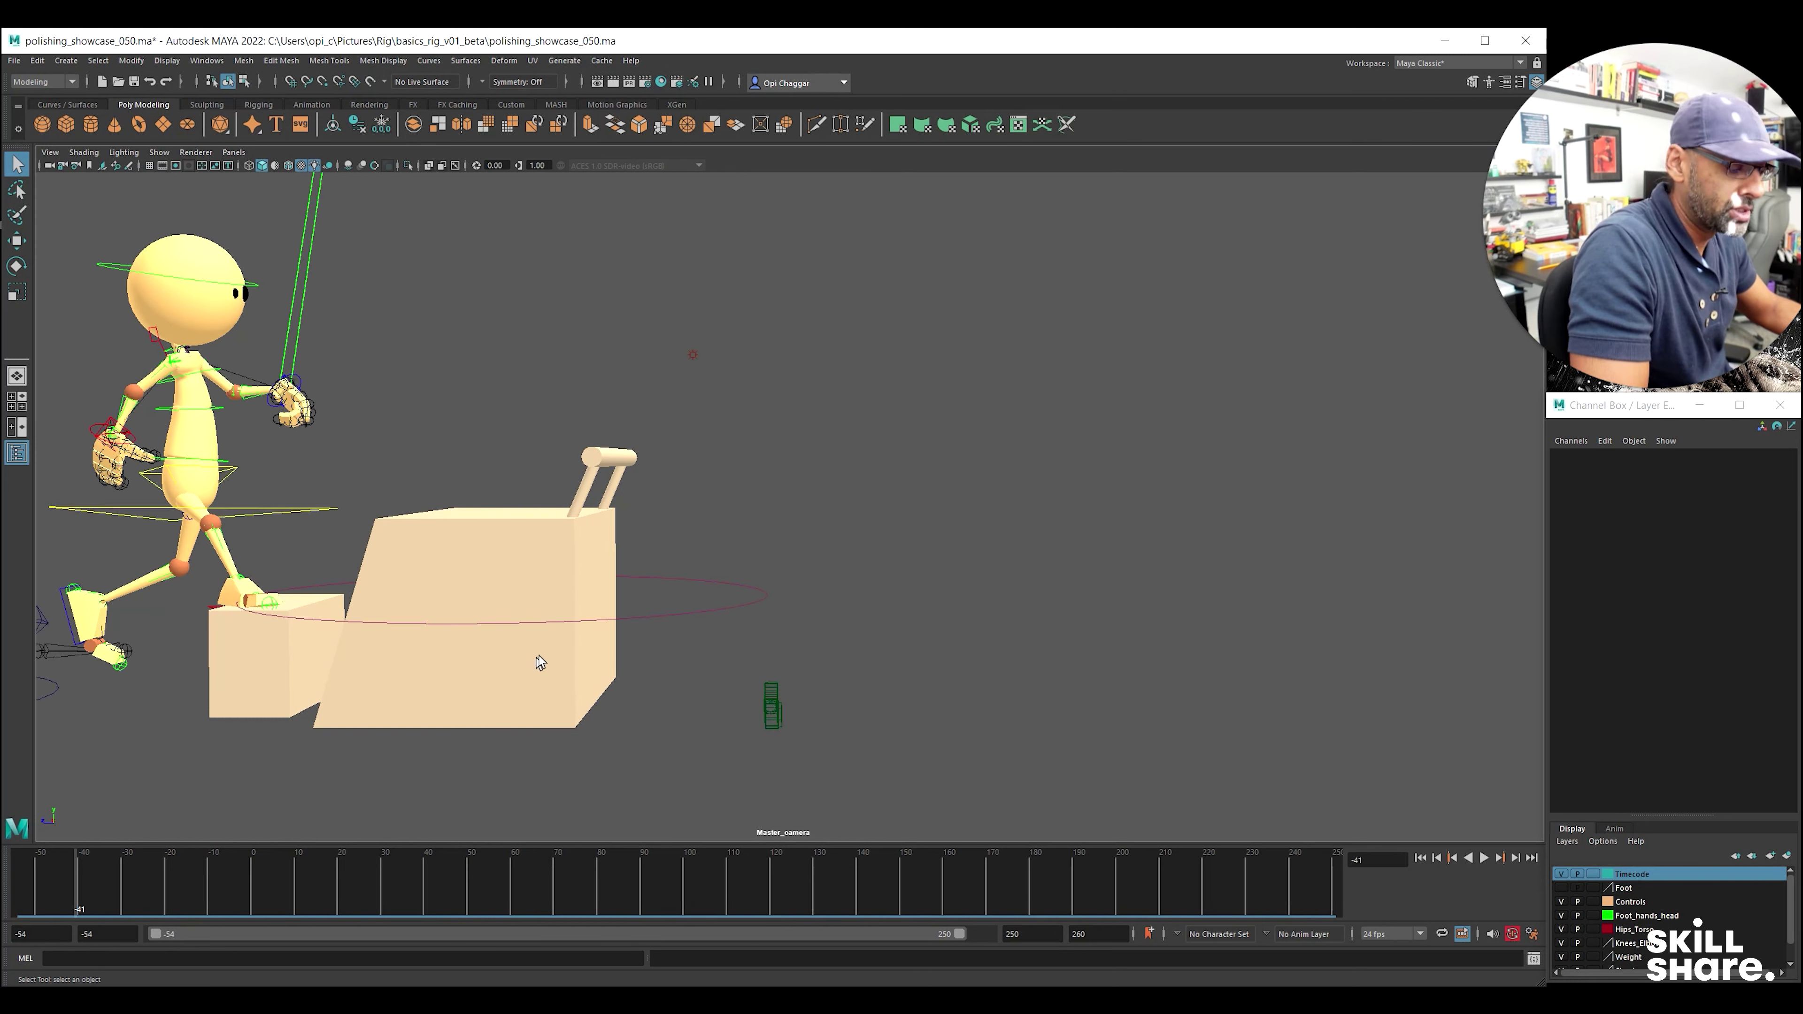
pyautogui.click(304, 490)
pyautogui.click(44, 81)
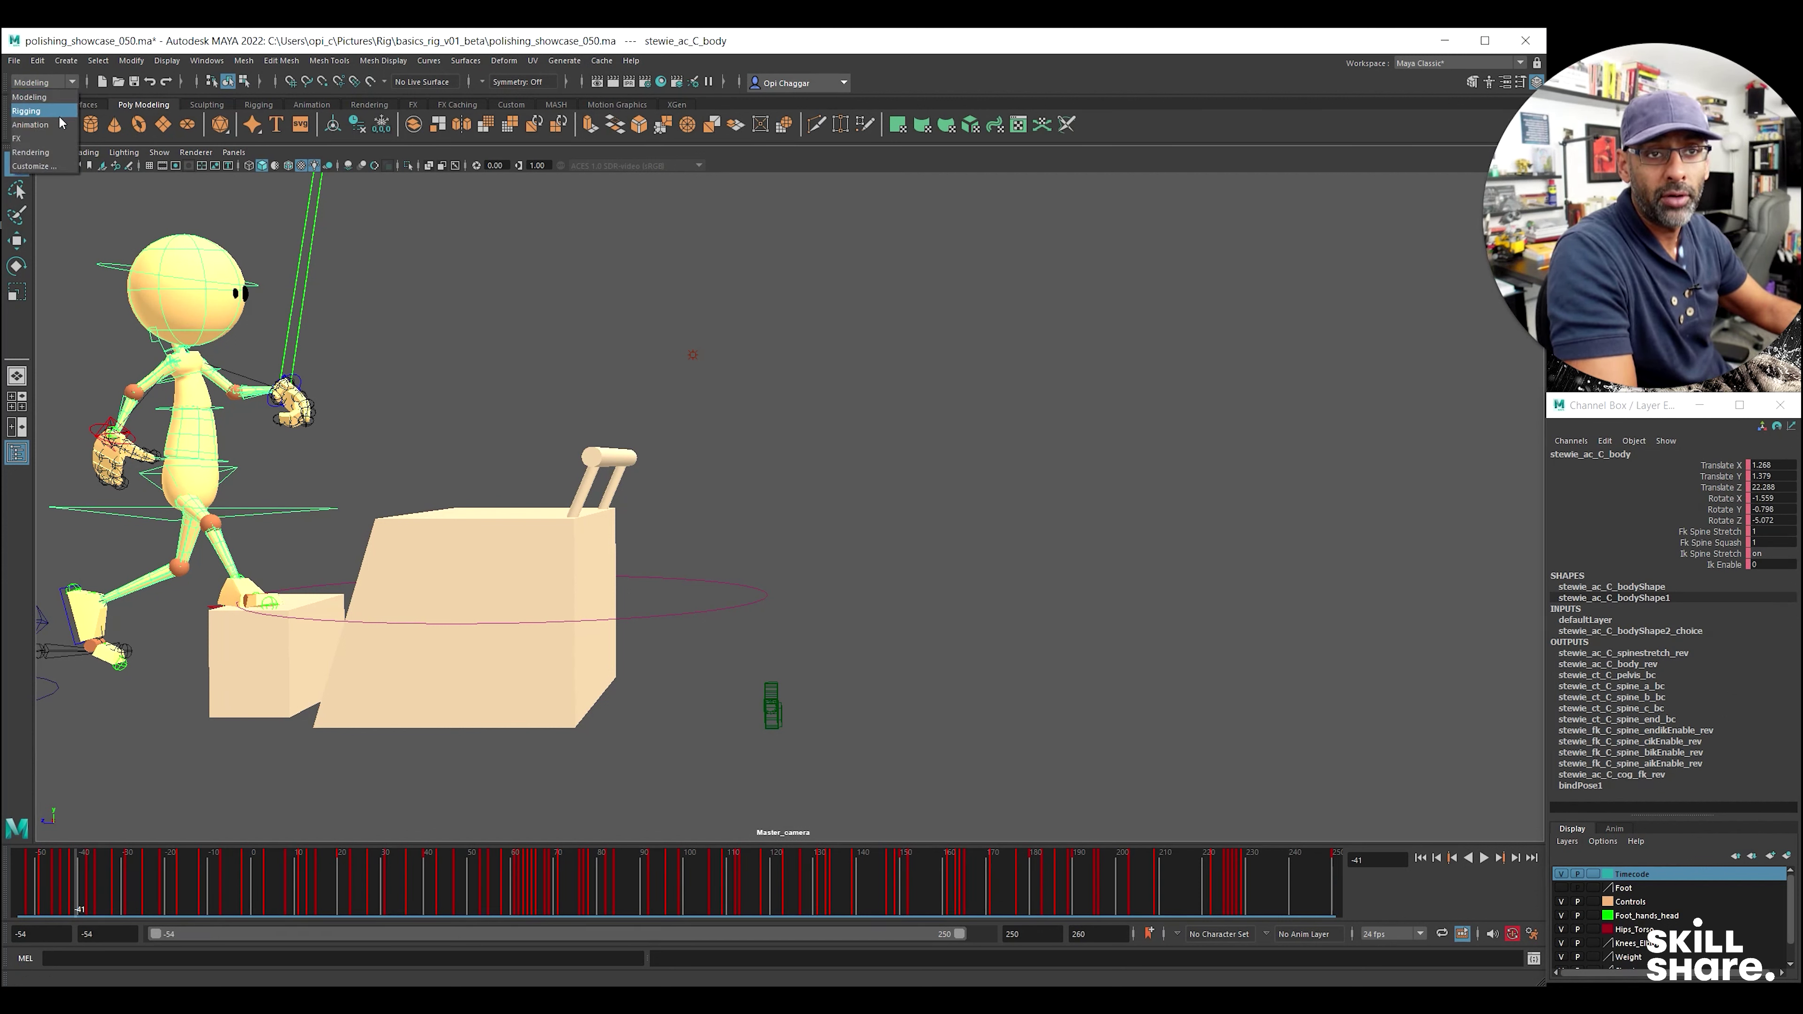
pyautogui.click(57, 125)
pyautogui.click(345, 61)
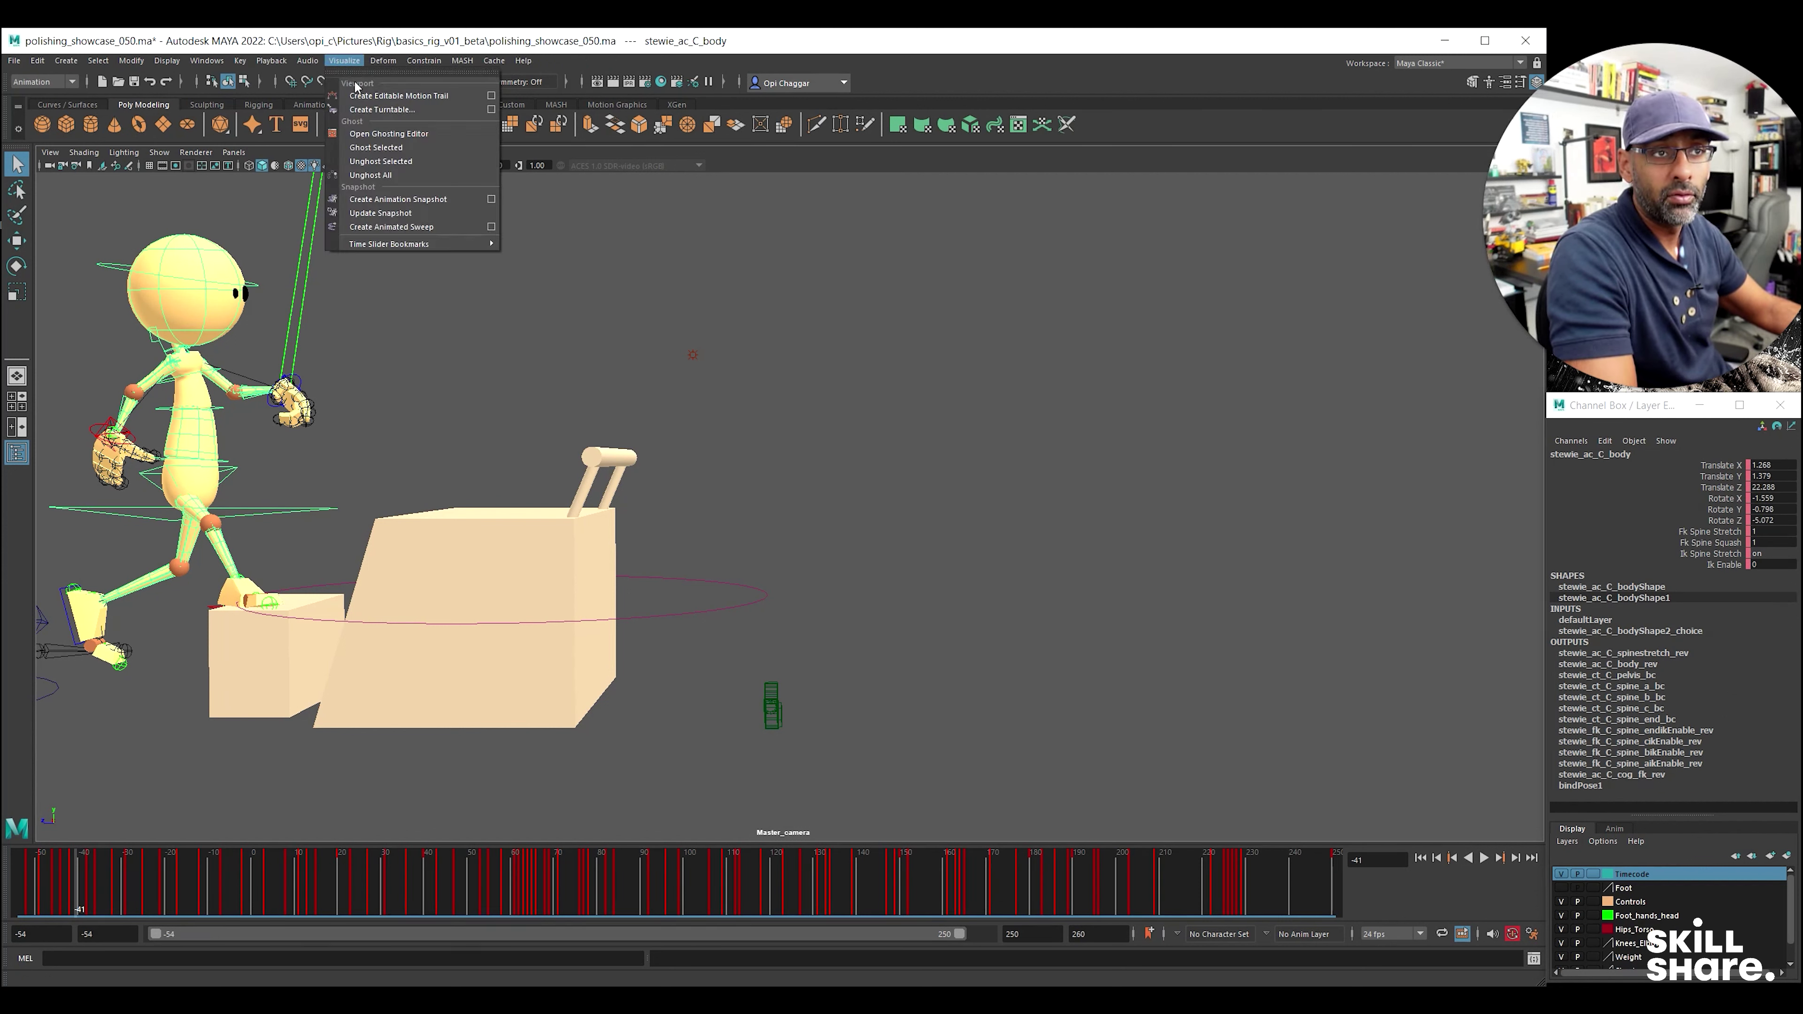
pyautogui.click(417, 99)
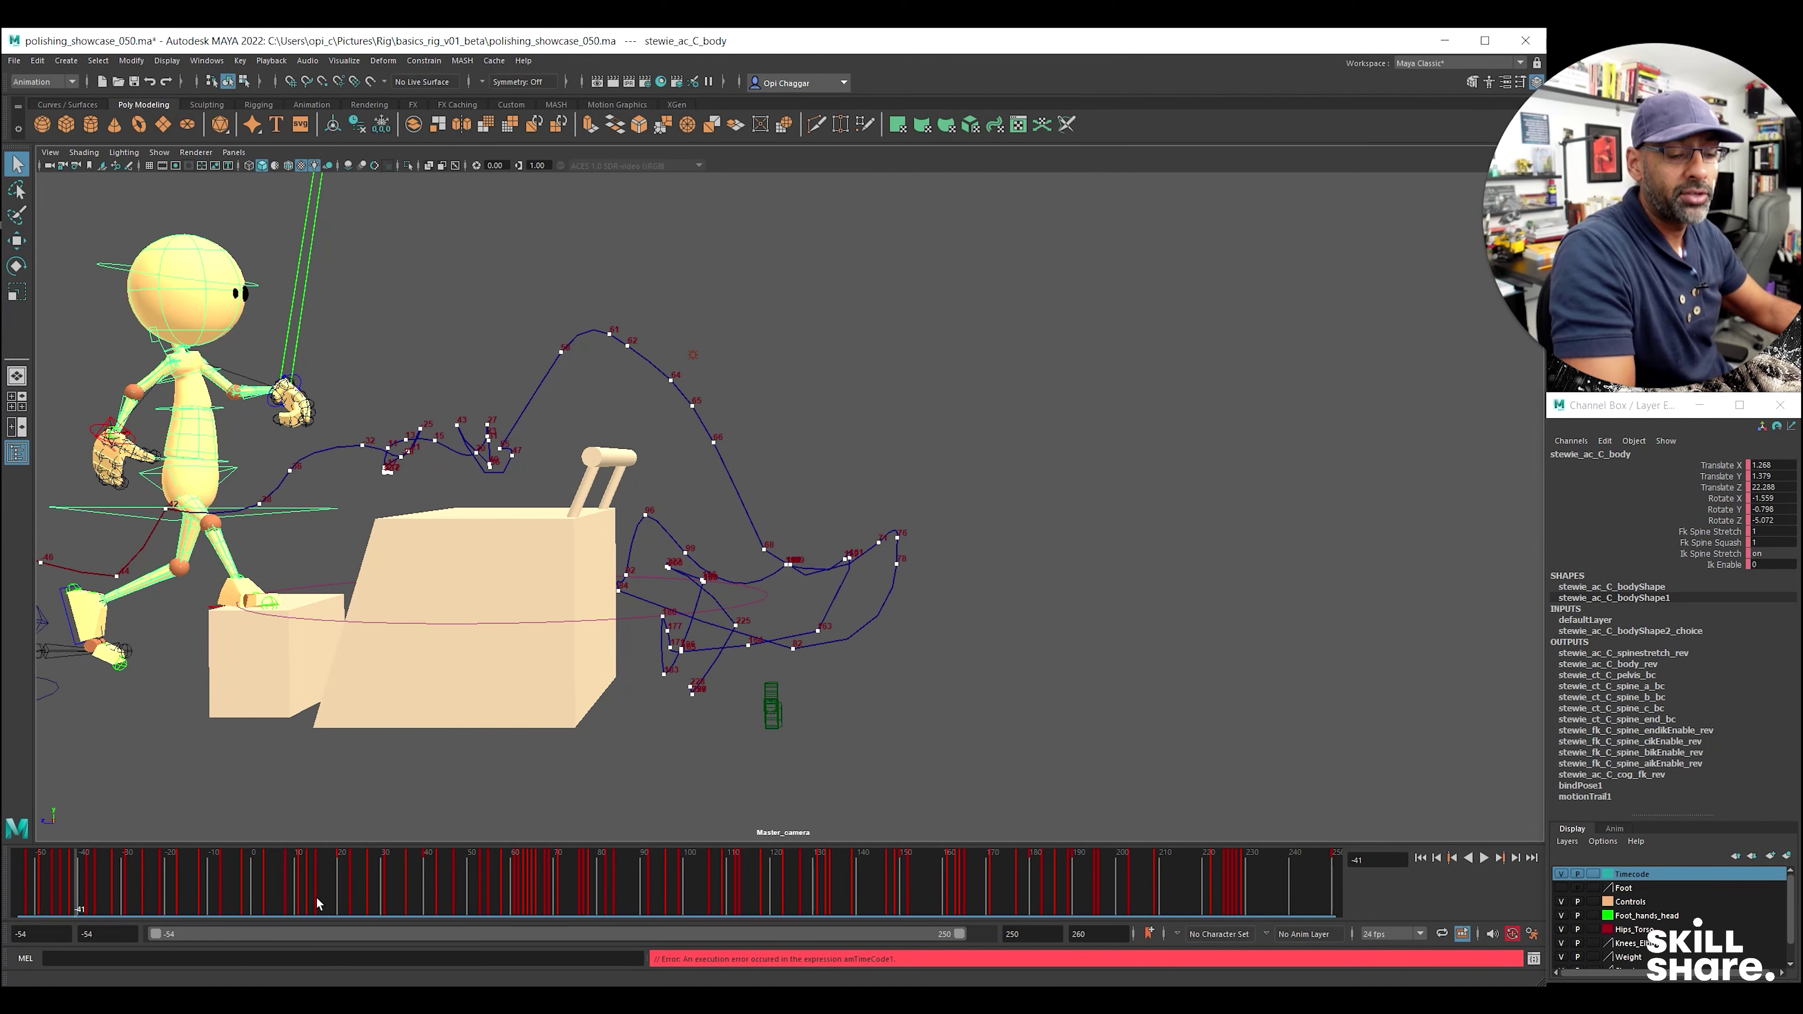
# - Move the motion trail's keyframe point just past the trail's highest peak slightly upward
pyautogui.click(324, 816)
pyautogui.hotkey('alt', 'v')
pyautogui.hotkey('alt', 'v')
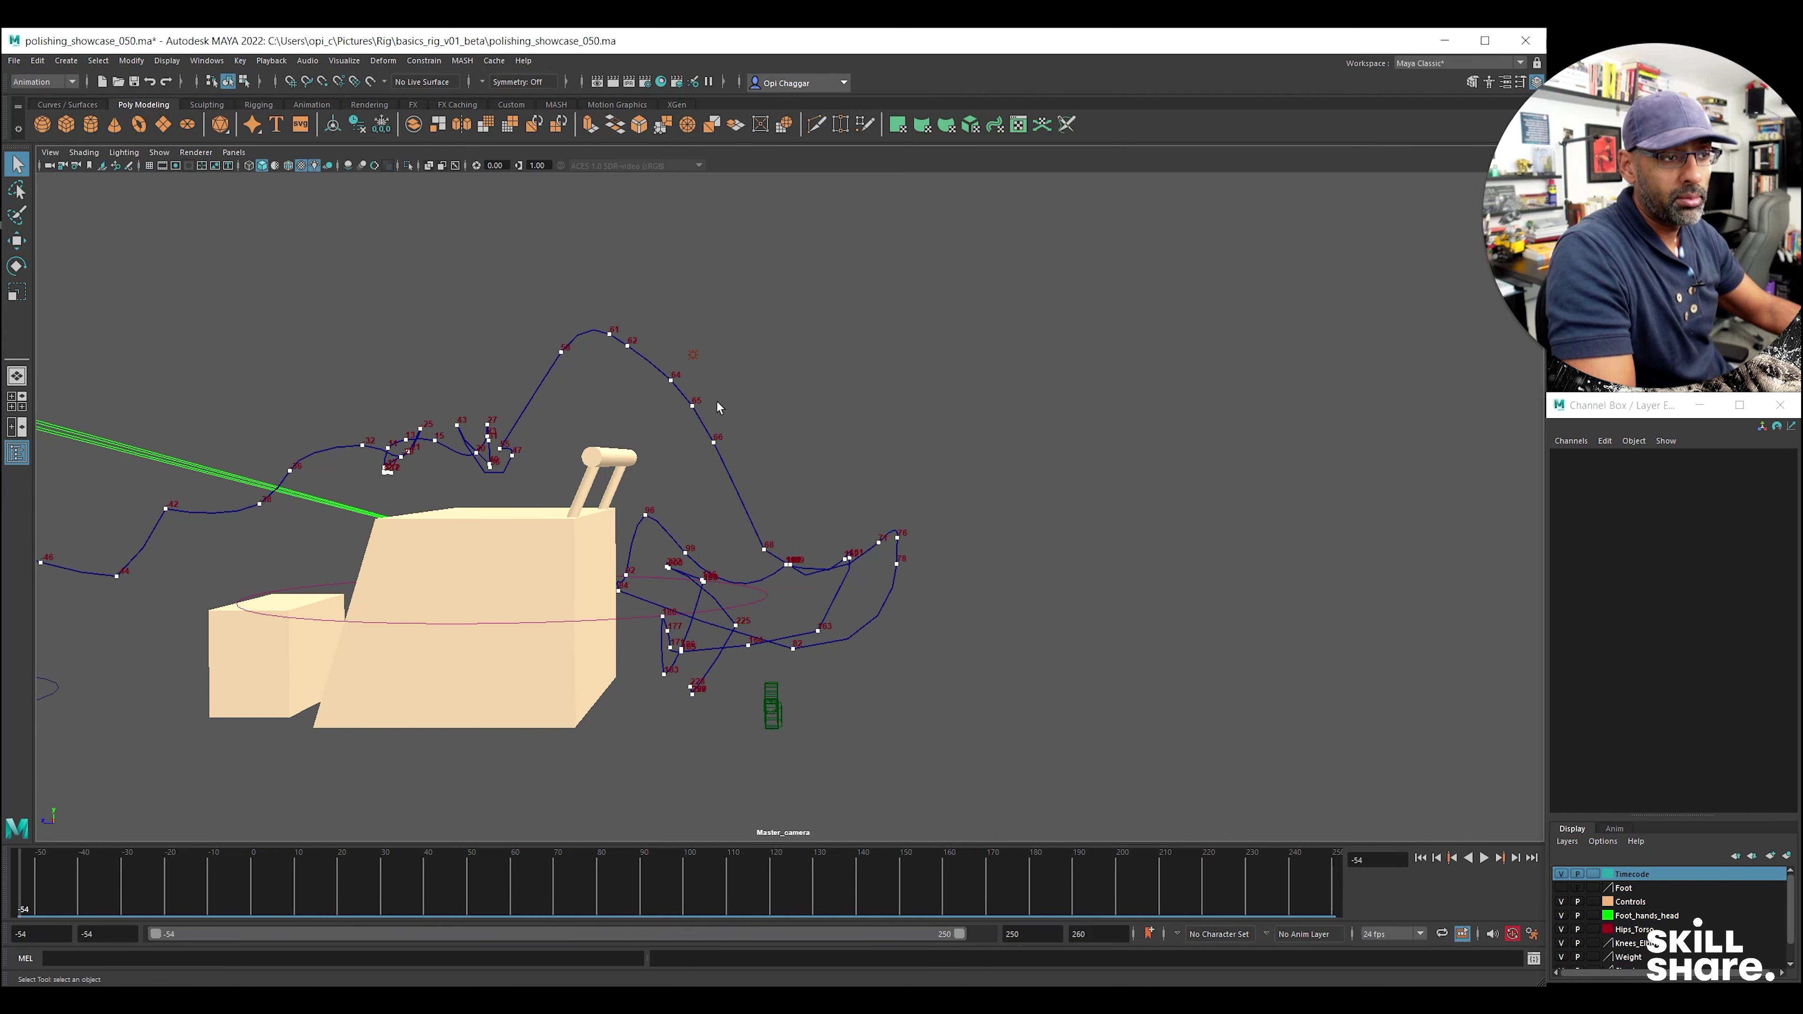
pyautogui.click(628, 348)
pyautogui.press('w')
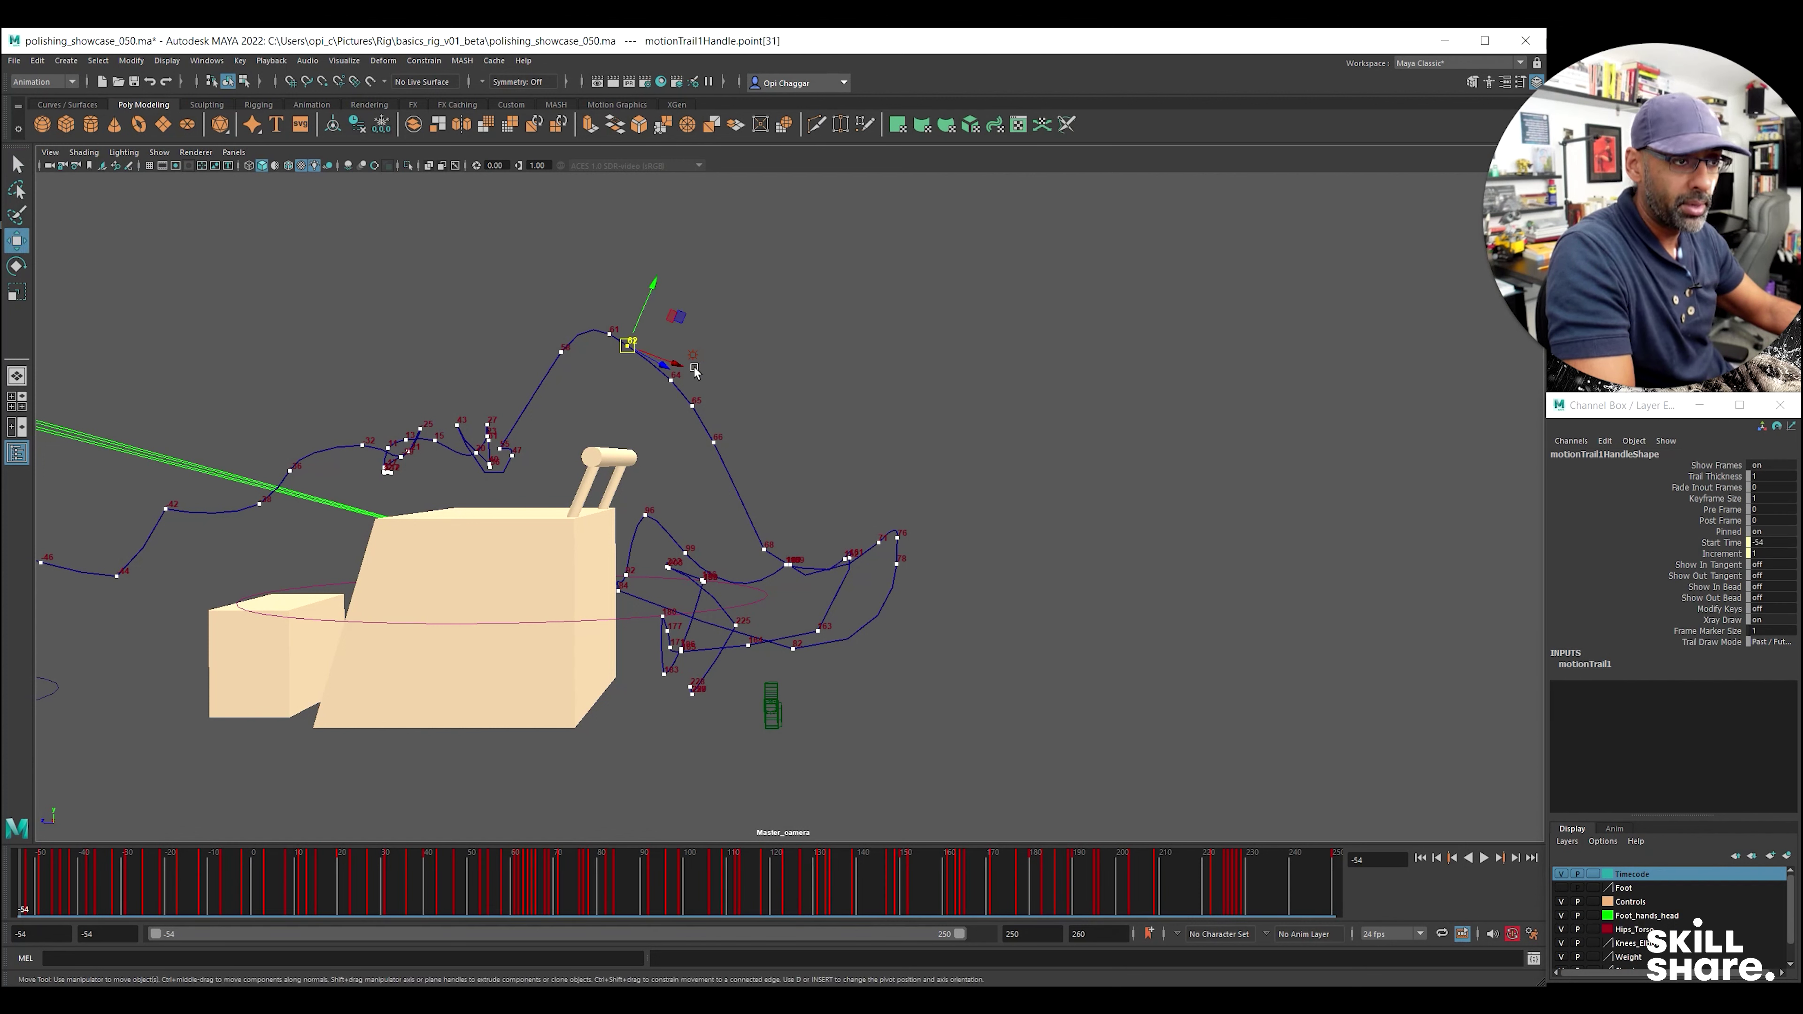
pyautogui.moveTo(677, 366); pyautogui.dragTo(652, 321)
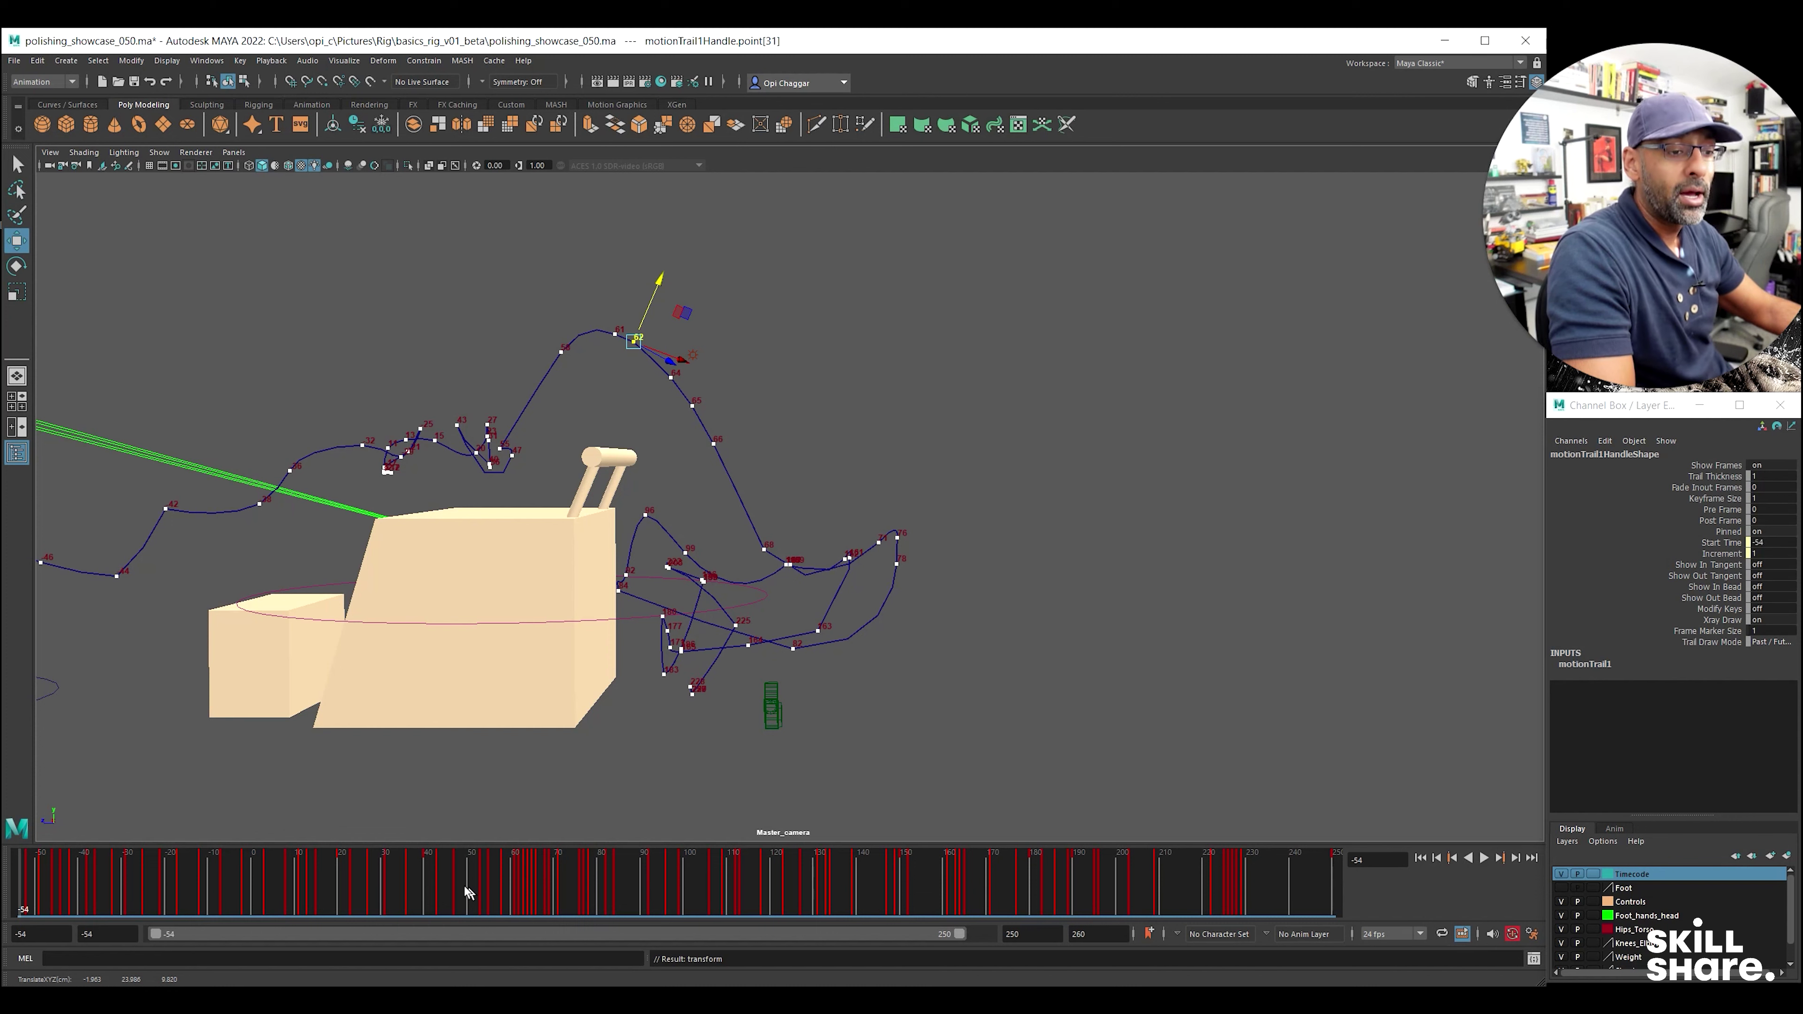
# - Change the viewport from the master camera to the persp camera with the timeline at frame 18
pyautogui.click(346, 892)
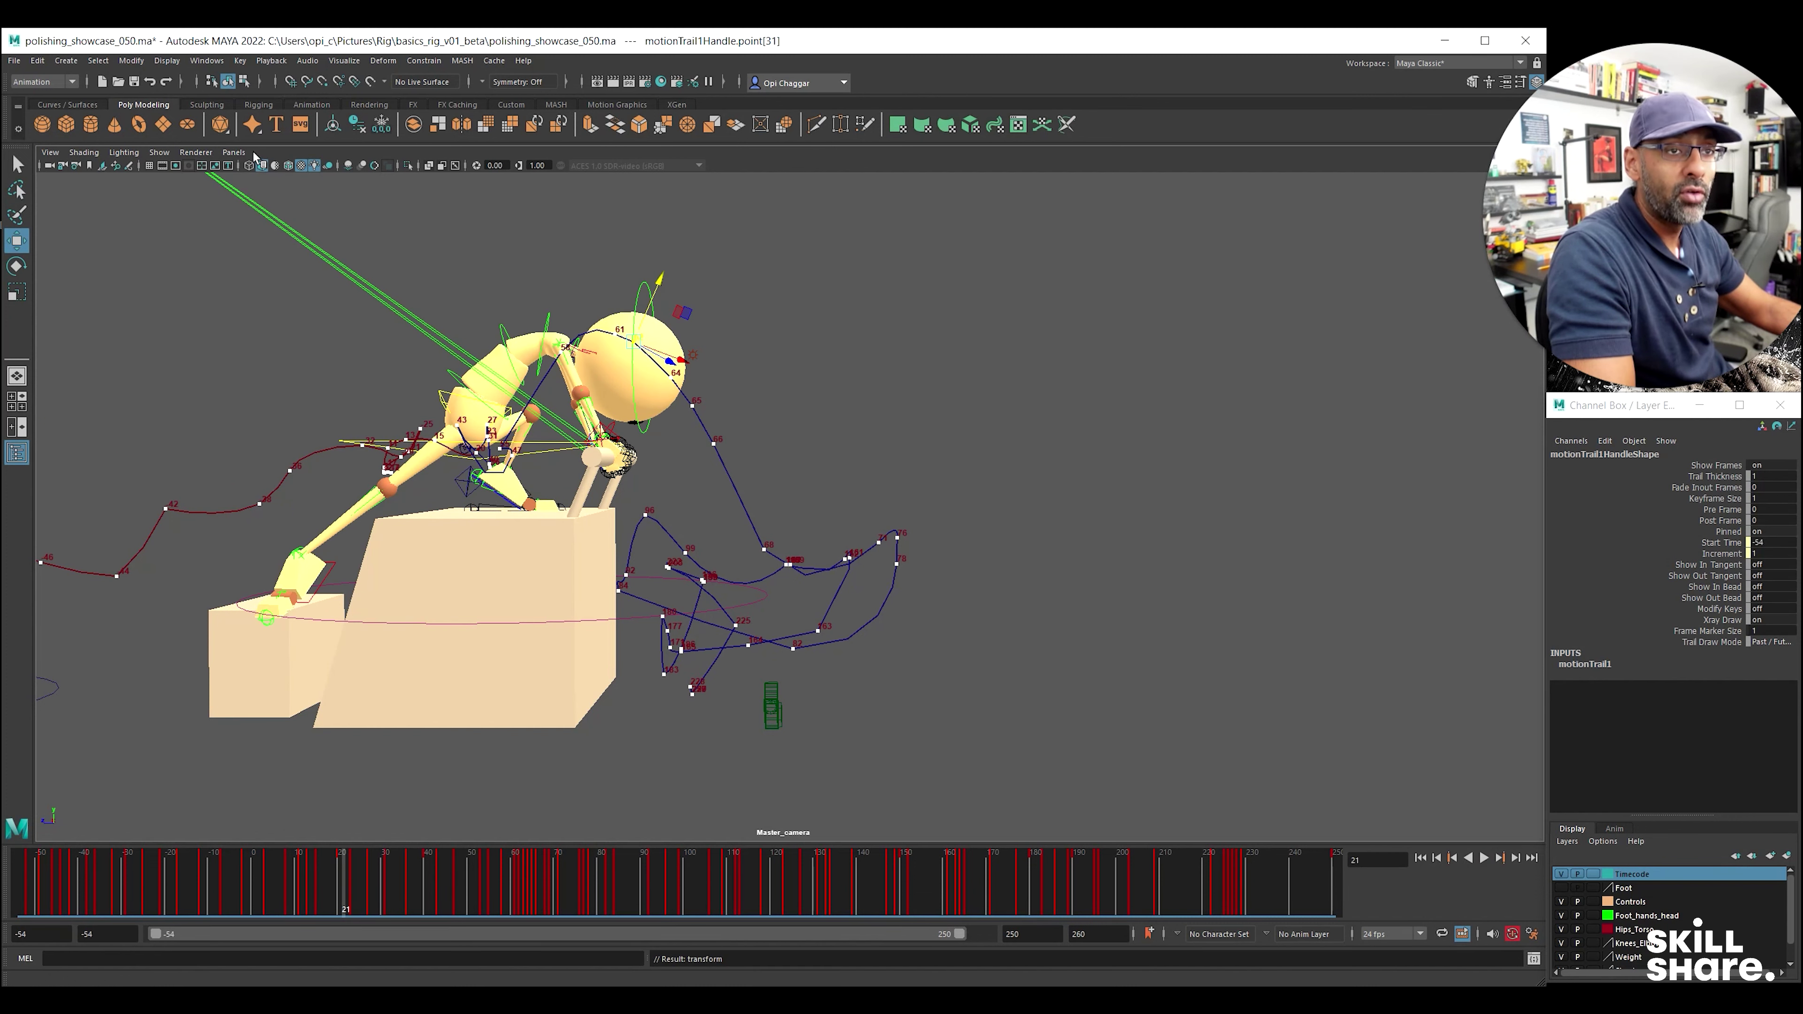
pyautogui.click(233, 152)
pyautogui.moveTo(298, 165)
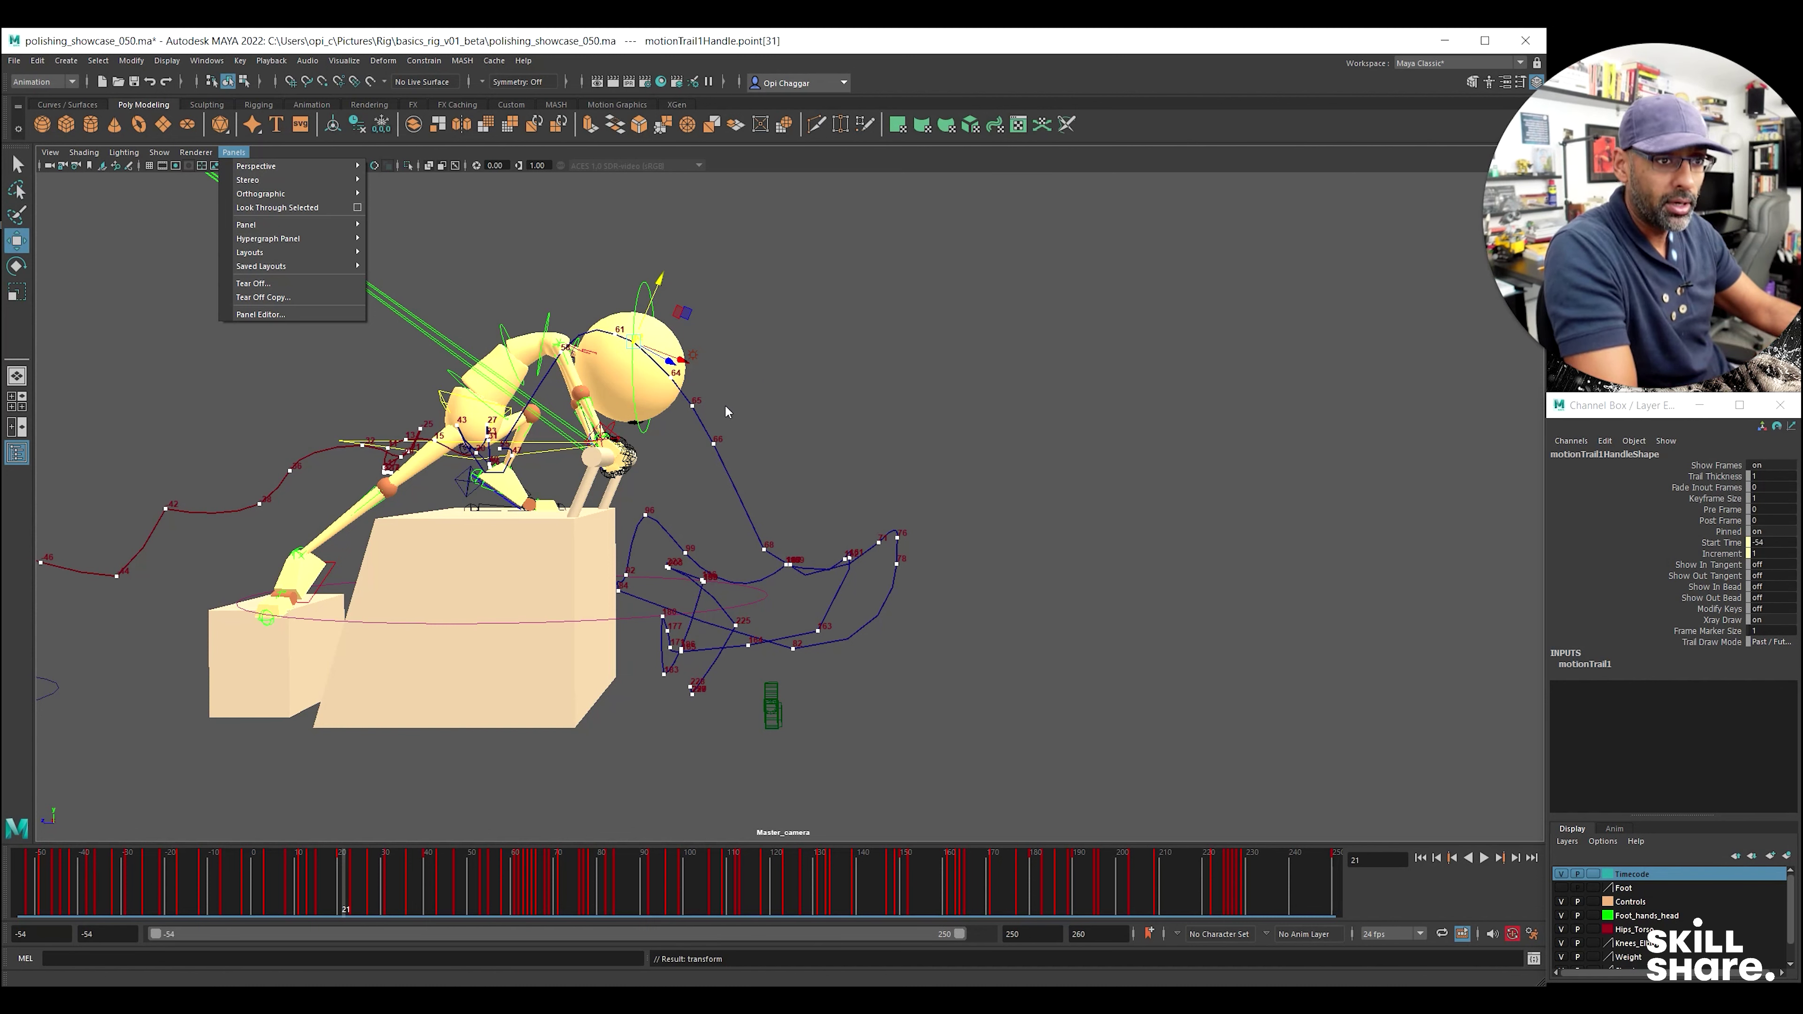
pyautogui.click(248, 881)
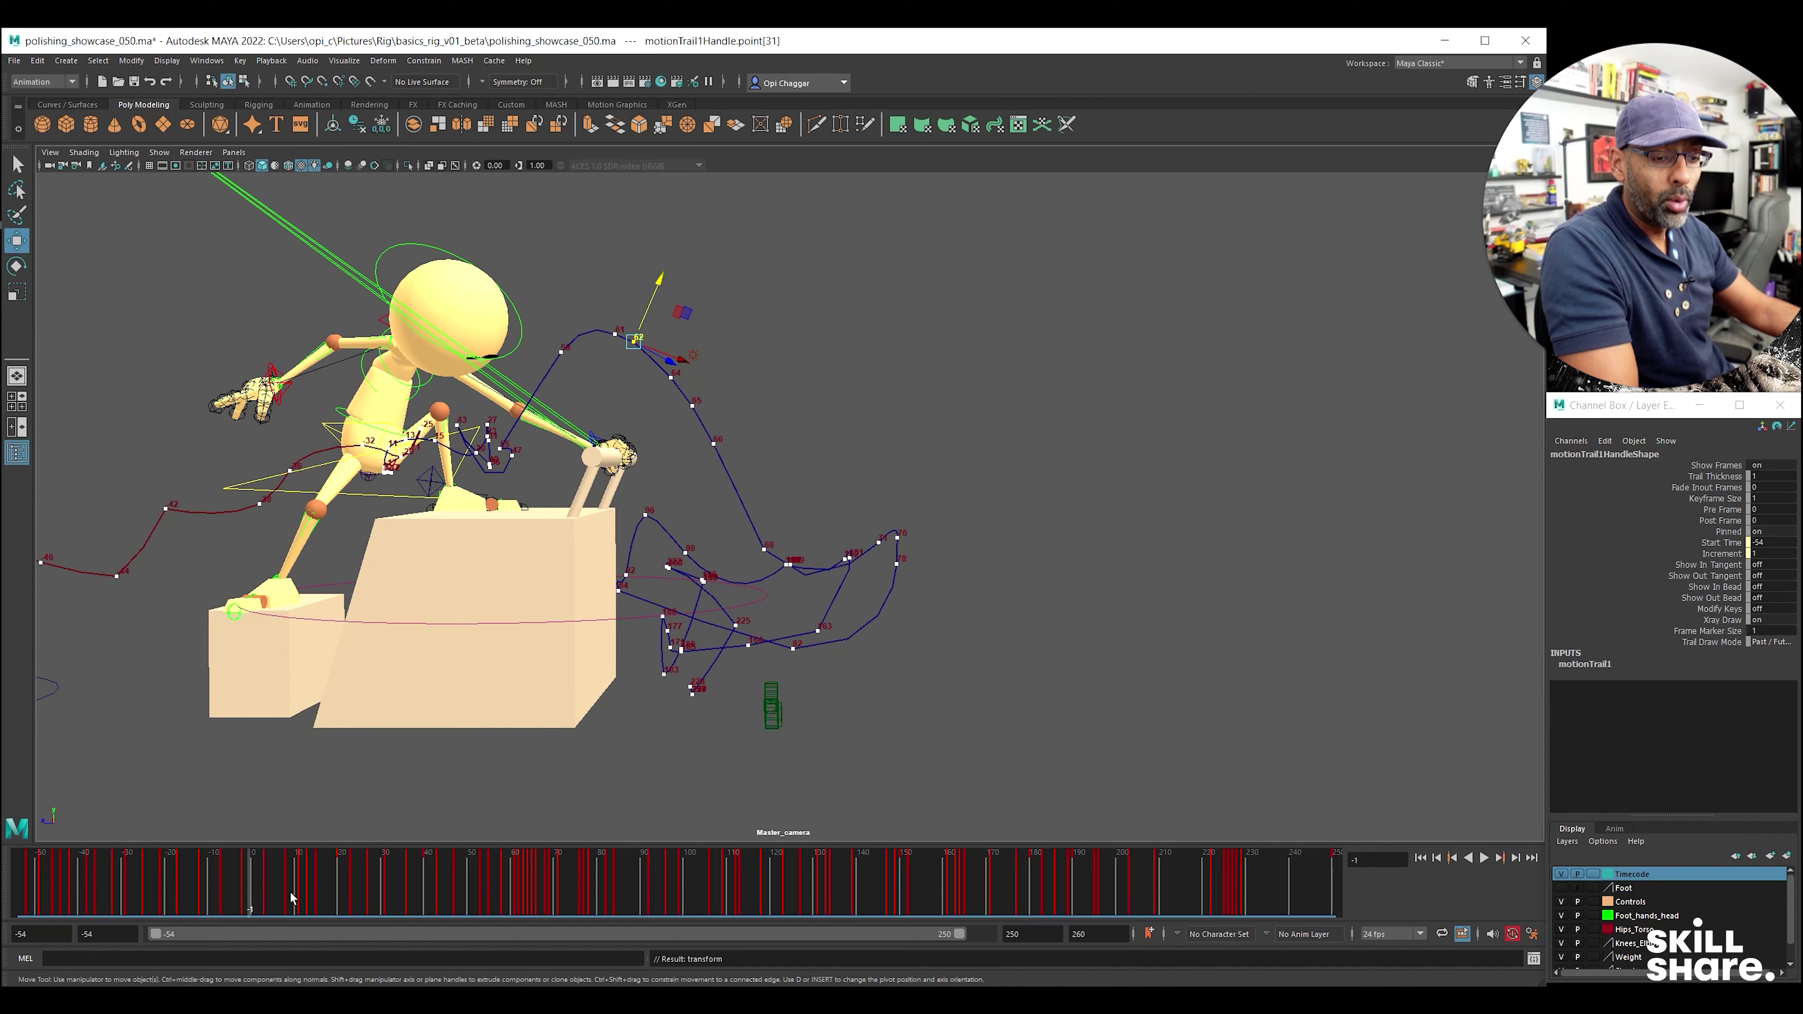
pyautogui.click(333, 898)
pyautogui.click(234, 152)
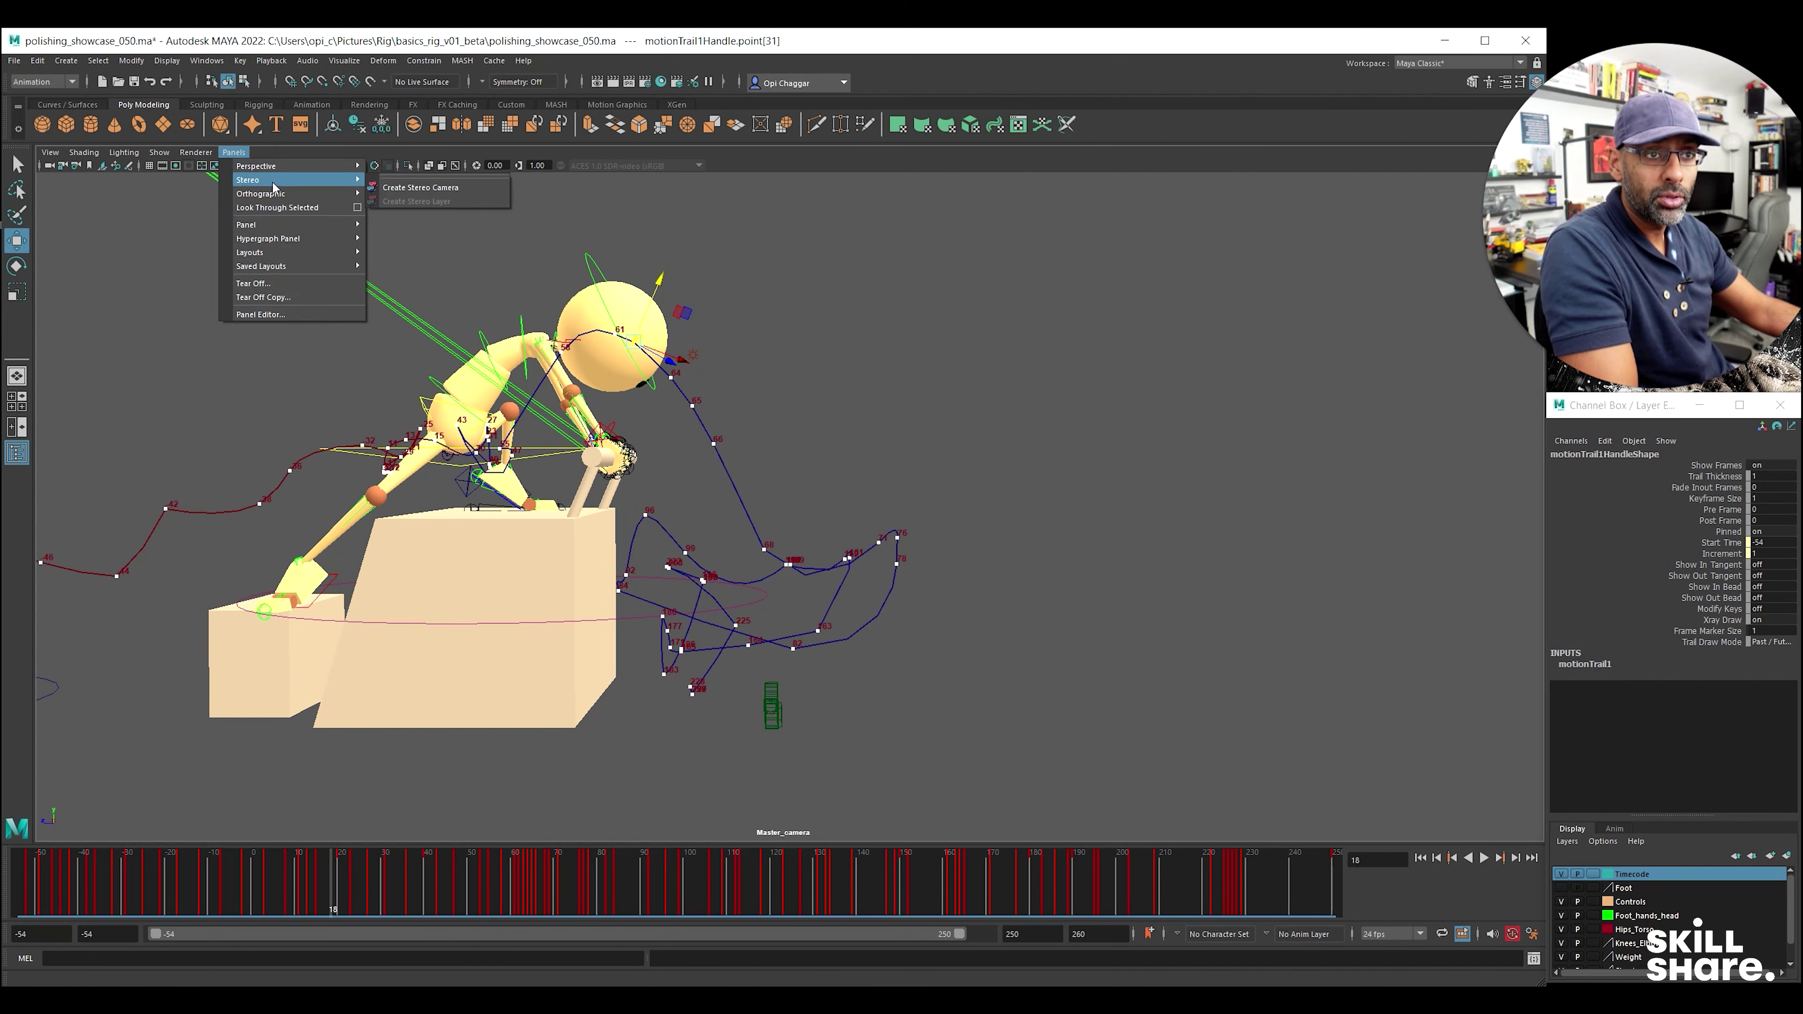
pyautogui.click(392, 183)
# - Examine the motion trail around the character from several angles and scrub the animation to frame -11
pyautogui.keyDown('alt'); pyautogui.moveTo(1015, 474); pyautogui.dragTo(675, 259, button='middle'); pyautogui.keyUp('alt')
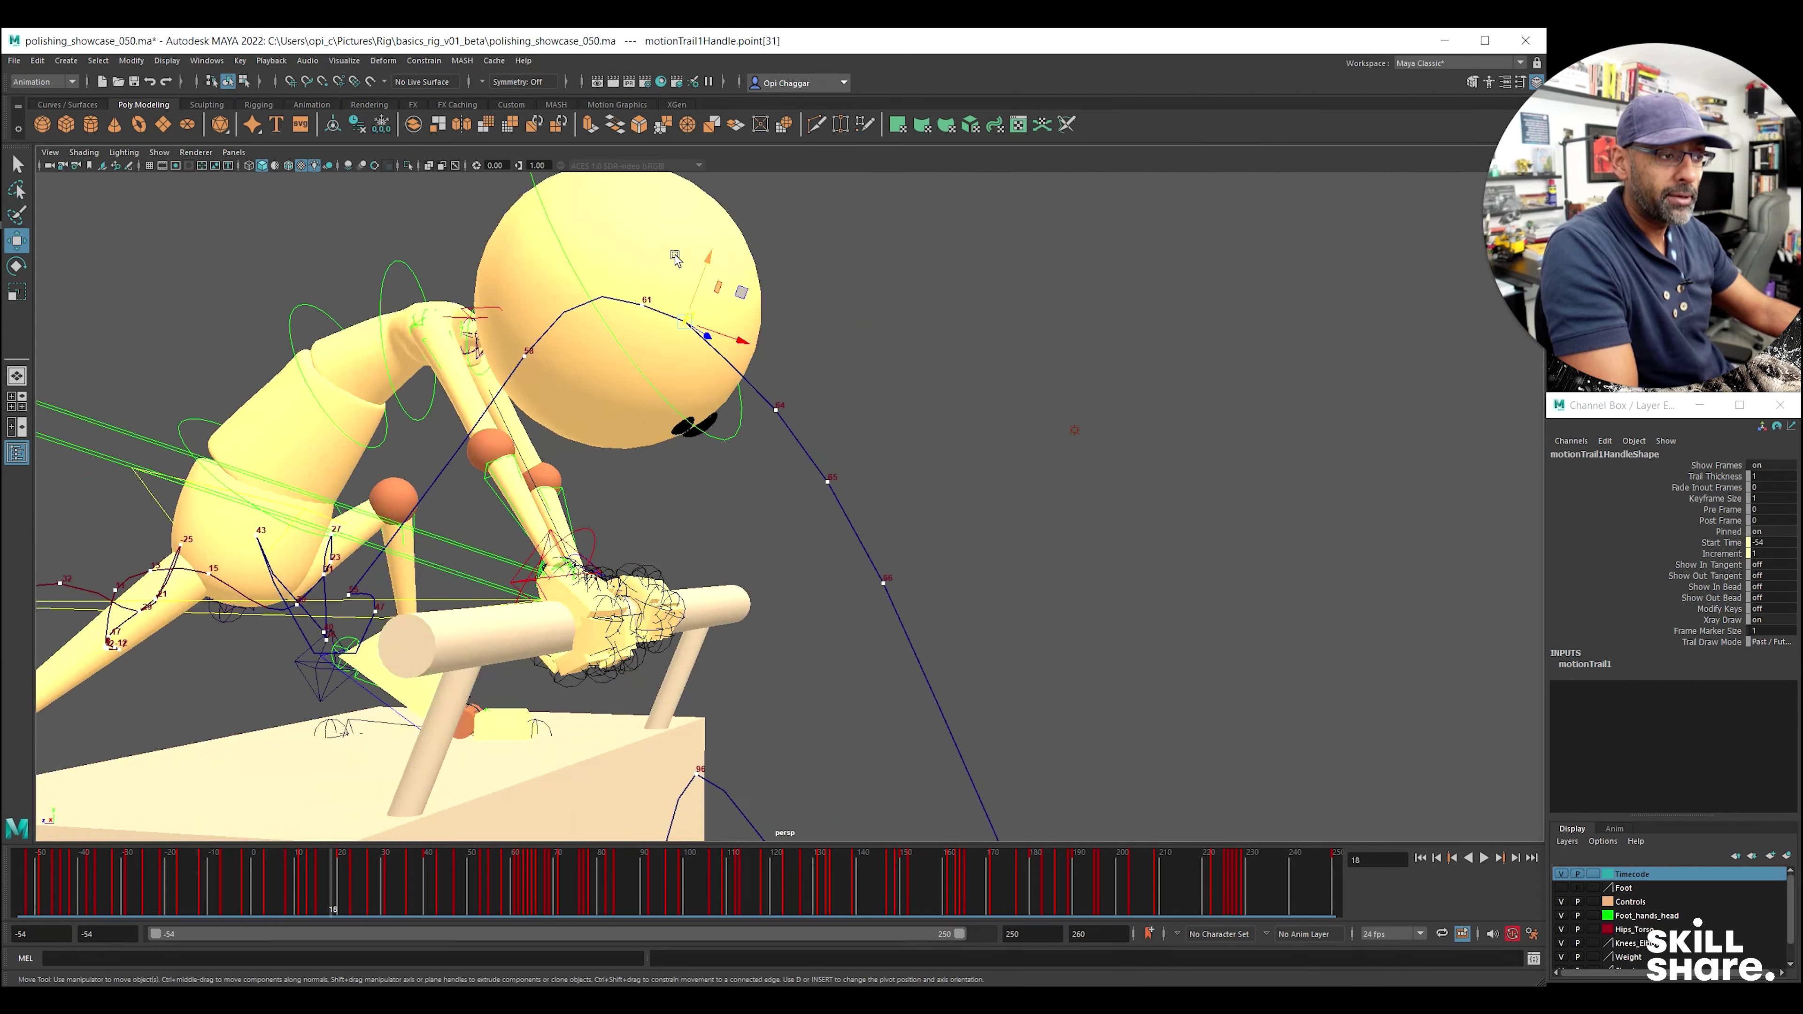
pyautogui.keyDown('alt'); pyautogui.moveTo(923, 401); pyautogui.dragTo(277, 431, button='right'); pyautogui.keyUp('alt')
pyautogui.keyDown('alt'); pyautogui.moveTo(278, 431); pyautogui.dragTo(455, 398); pyautogui.keyUp('alt')
pyautogui.keyDown('alt'); pyautogui.moveTo(922, 604); pyautogui.dragTo(776, 495, button='middle'); pyautogui.keyUp('alt')
pyautogui.keyDown('alt'); pyautogui.moveTo(777, 494); pyautogui.dragTo(754, 499); pyautogui.keyUp('alt')
pyautogui.keyDown('alt'); pyautogui.moveTo(755, 500); pyautogui.dragTo(669, 512, button='middle'); pyautogui.keyUp('alt')
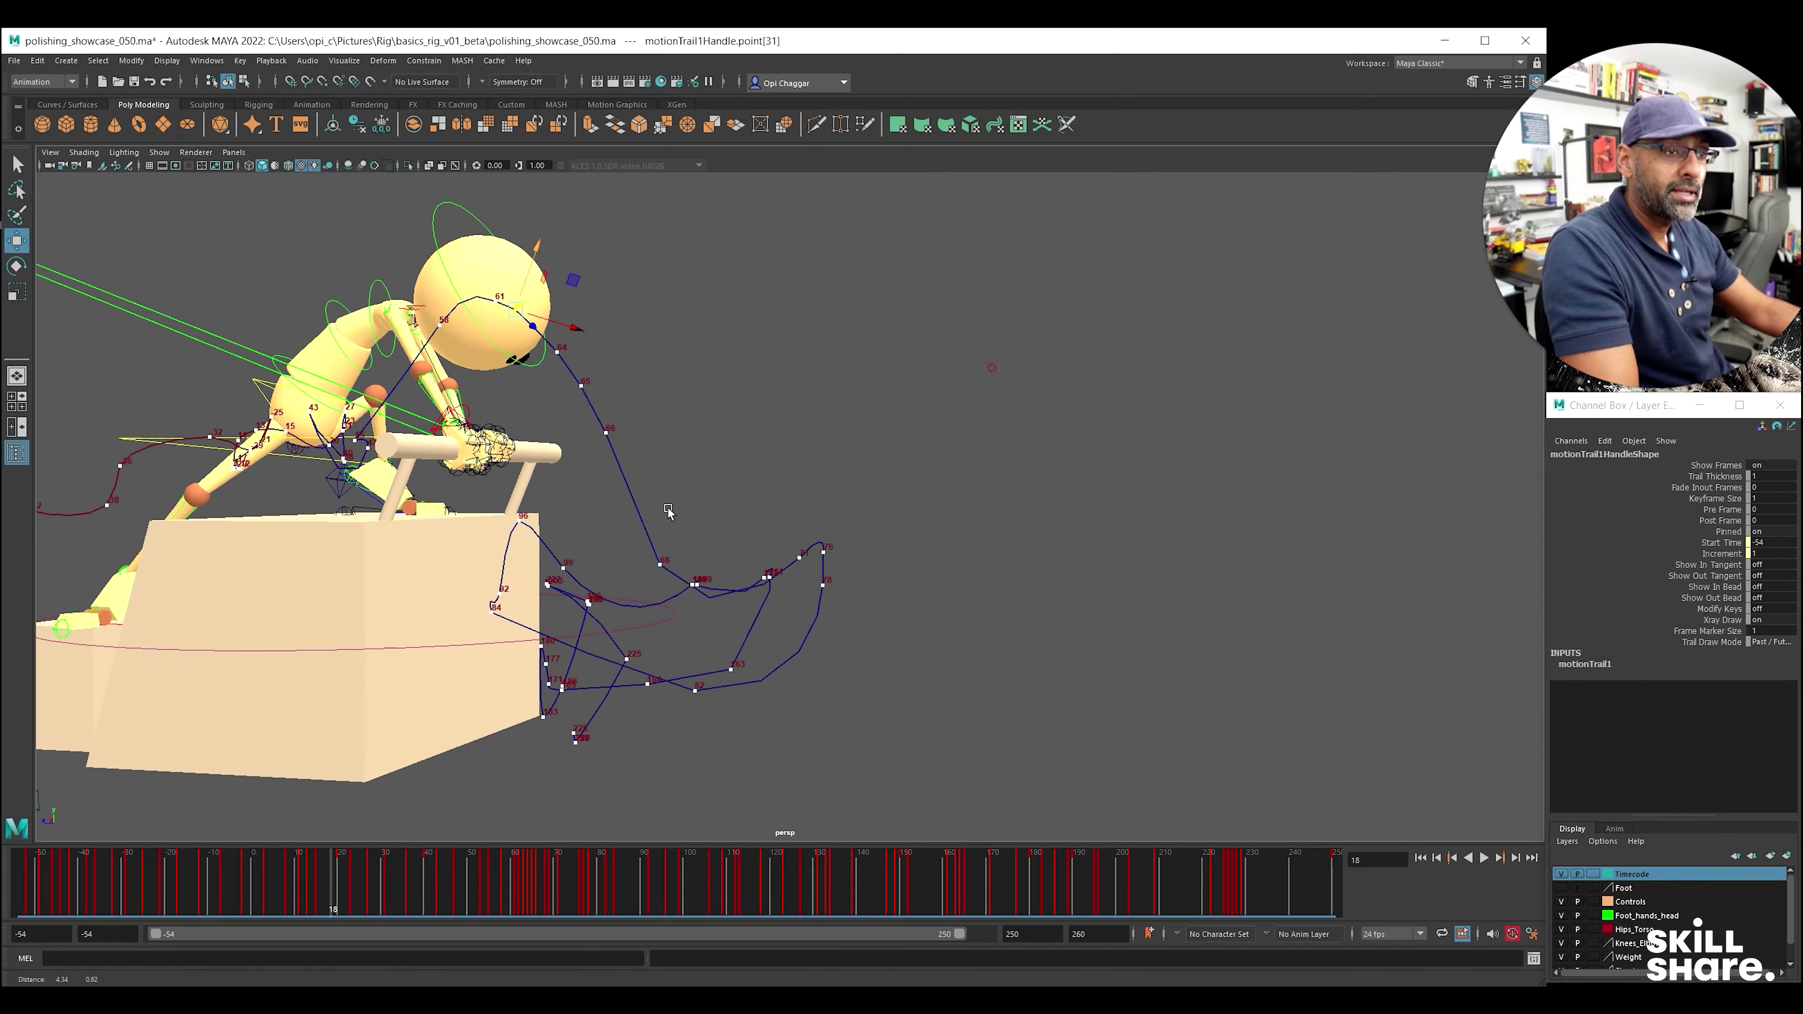
pyautogui.keyDown('alt'); pyautogui.moveTo(668, 510); pyautogui.dragTo(438, 606); pyautogui.keyUp('alt')
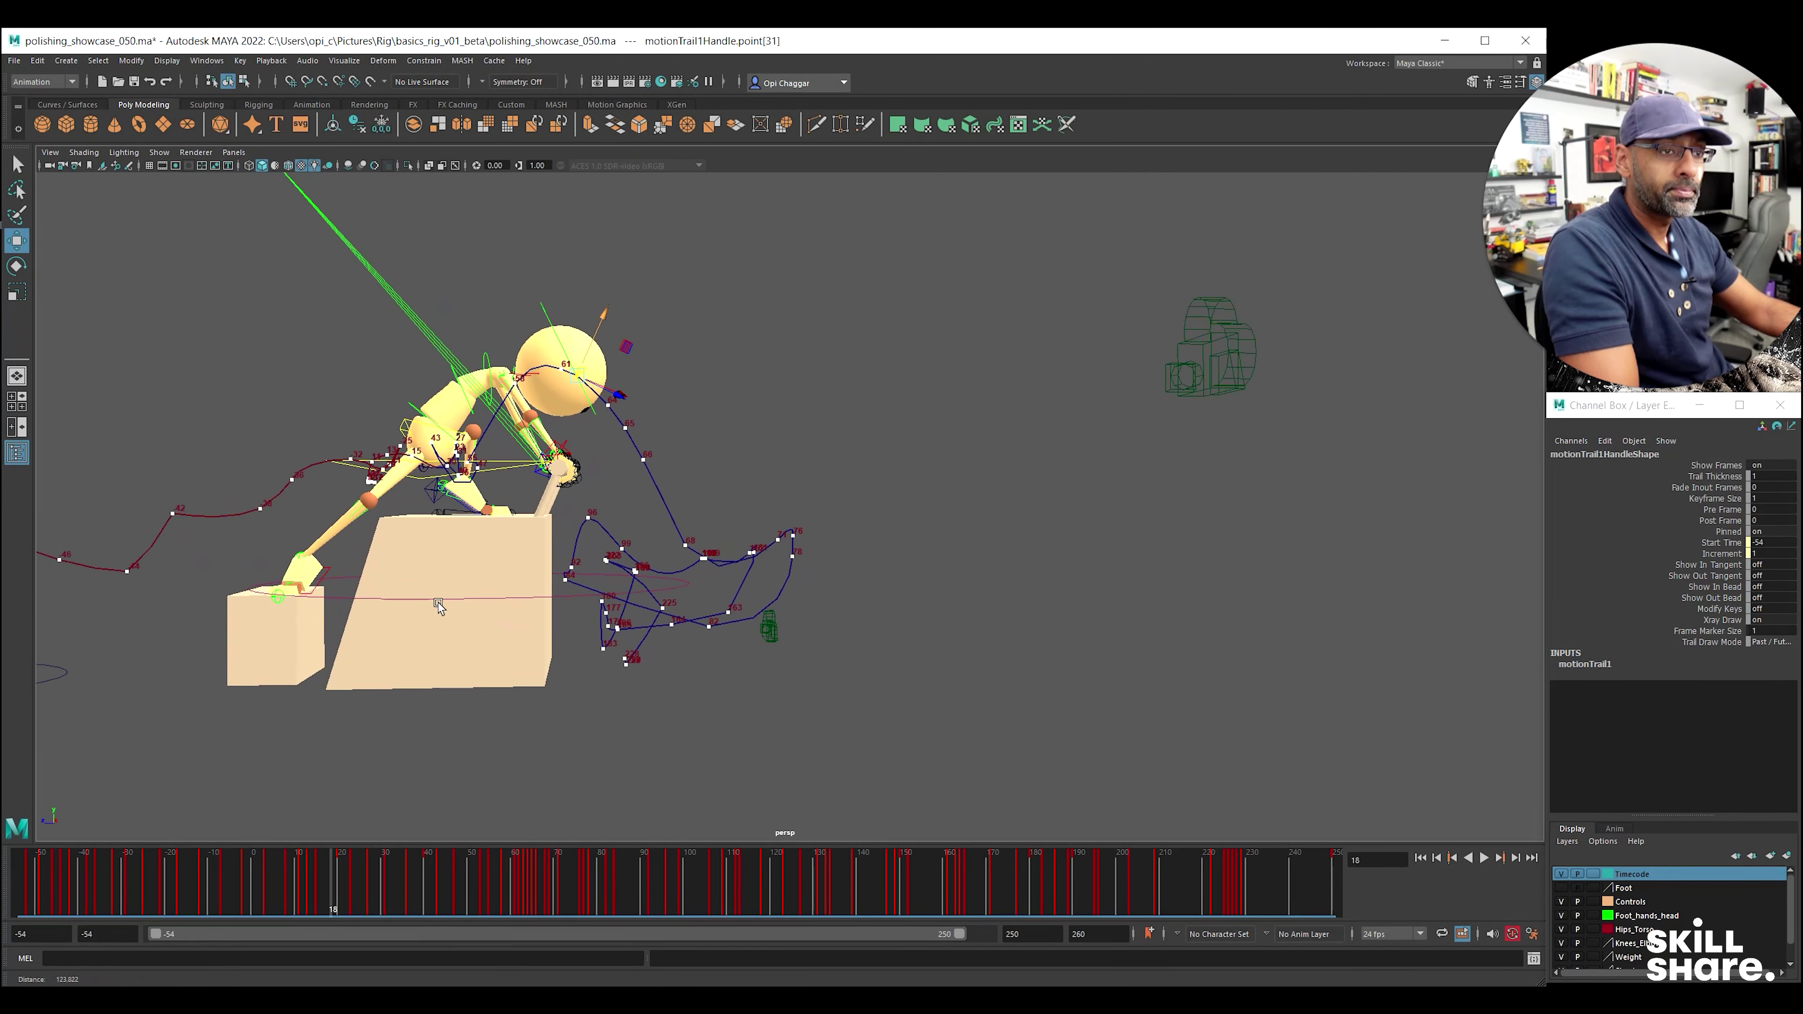
pyautogui.keyDown('alt'); pyautogui.moveTo(438, 606); pyautogui.dragTo(397, 613, button='right'); pyautogui.keyUp('alt')
pyautogui.keyDown('alt'); pyautogui.moveTo(527, 777); pyautogui.dragTo(604, 789, button='right'); pyautogui.keyUp('alt')
pyautogui.moveTo(27, 862); pyautogui.dragTo(207, 872)
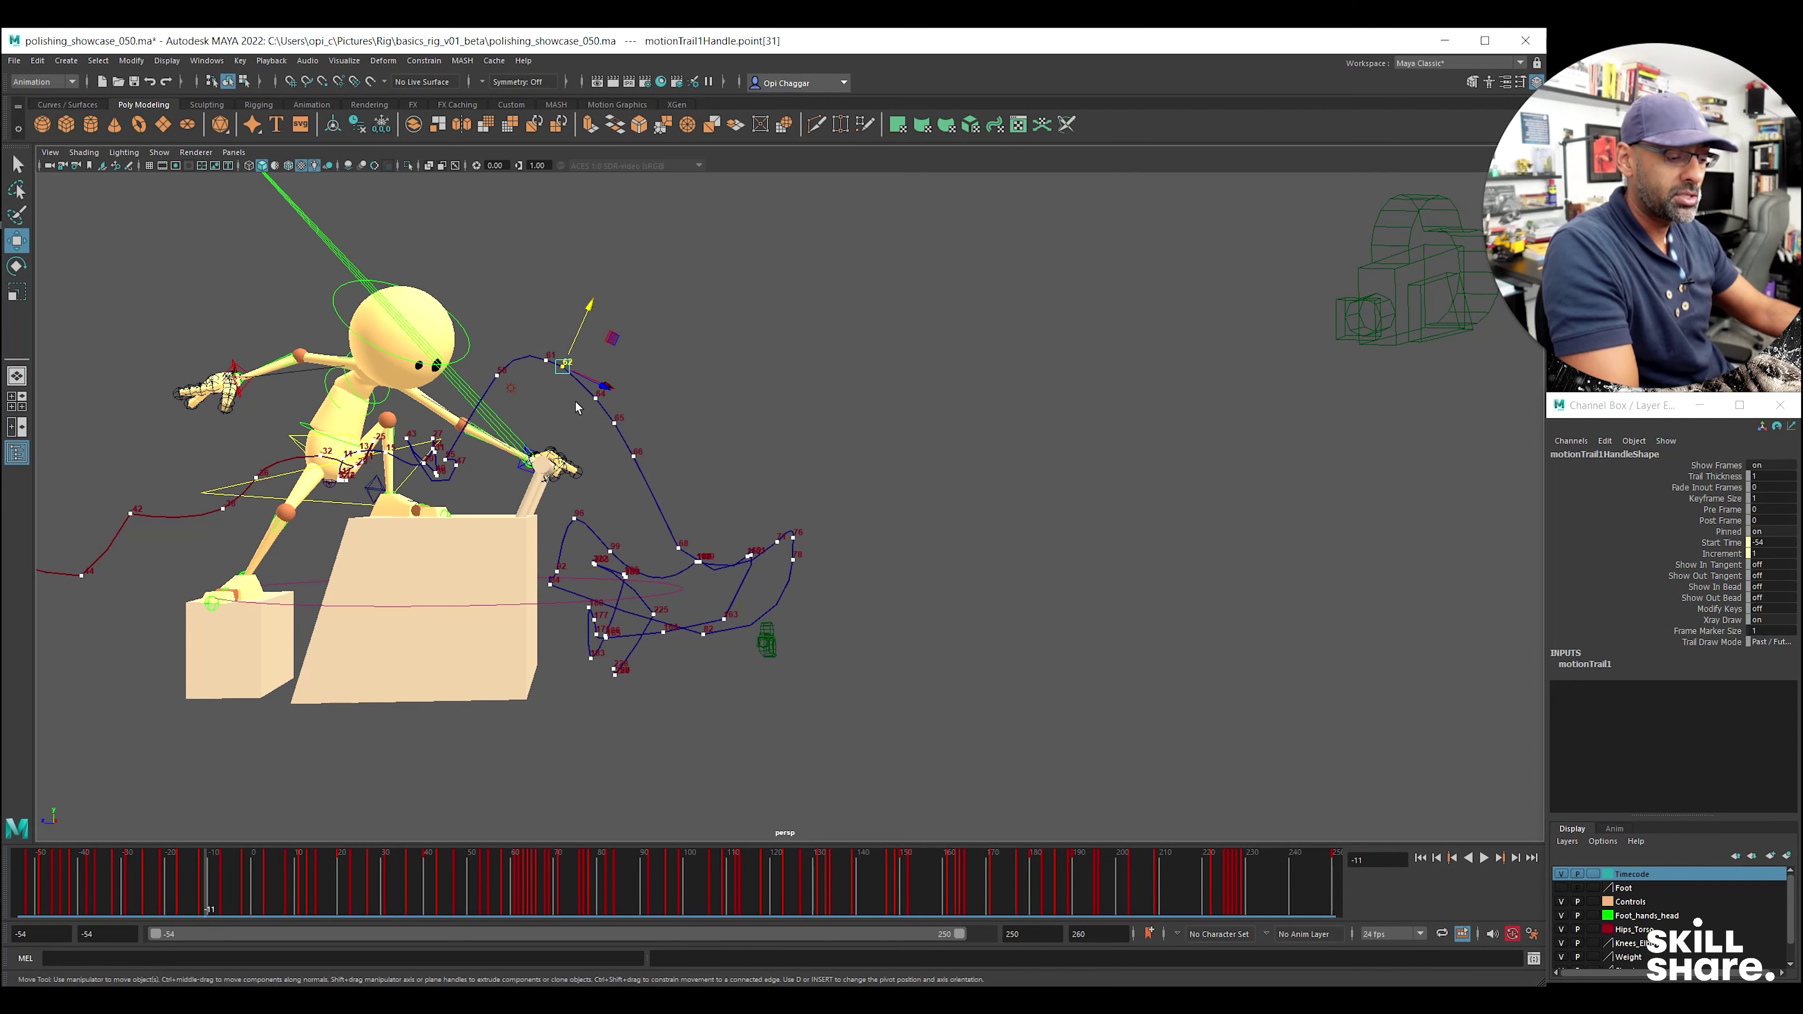
# - Enable display of NURBS hulls and NURBS surfaces in the persp view and hide the NURBS curves
pyautogui.hotkey('alt', '1')
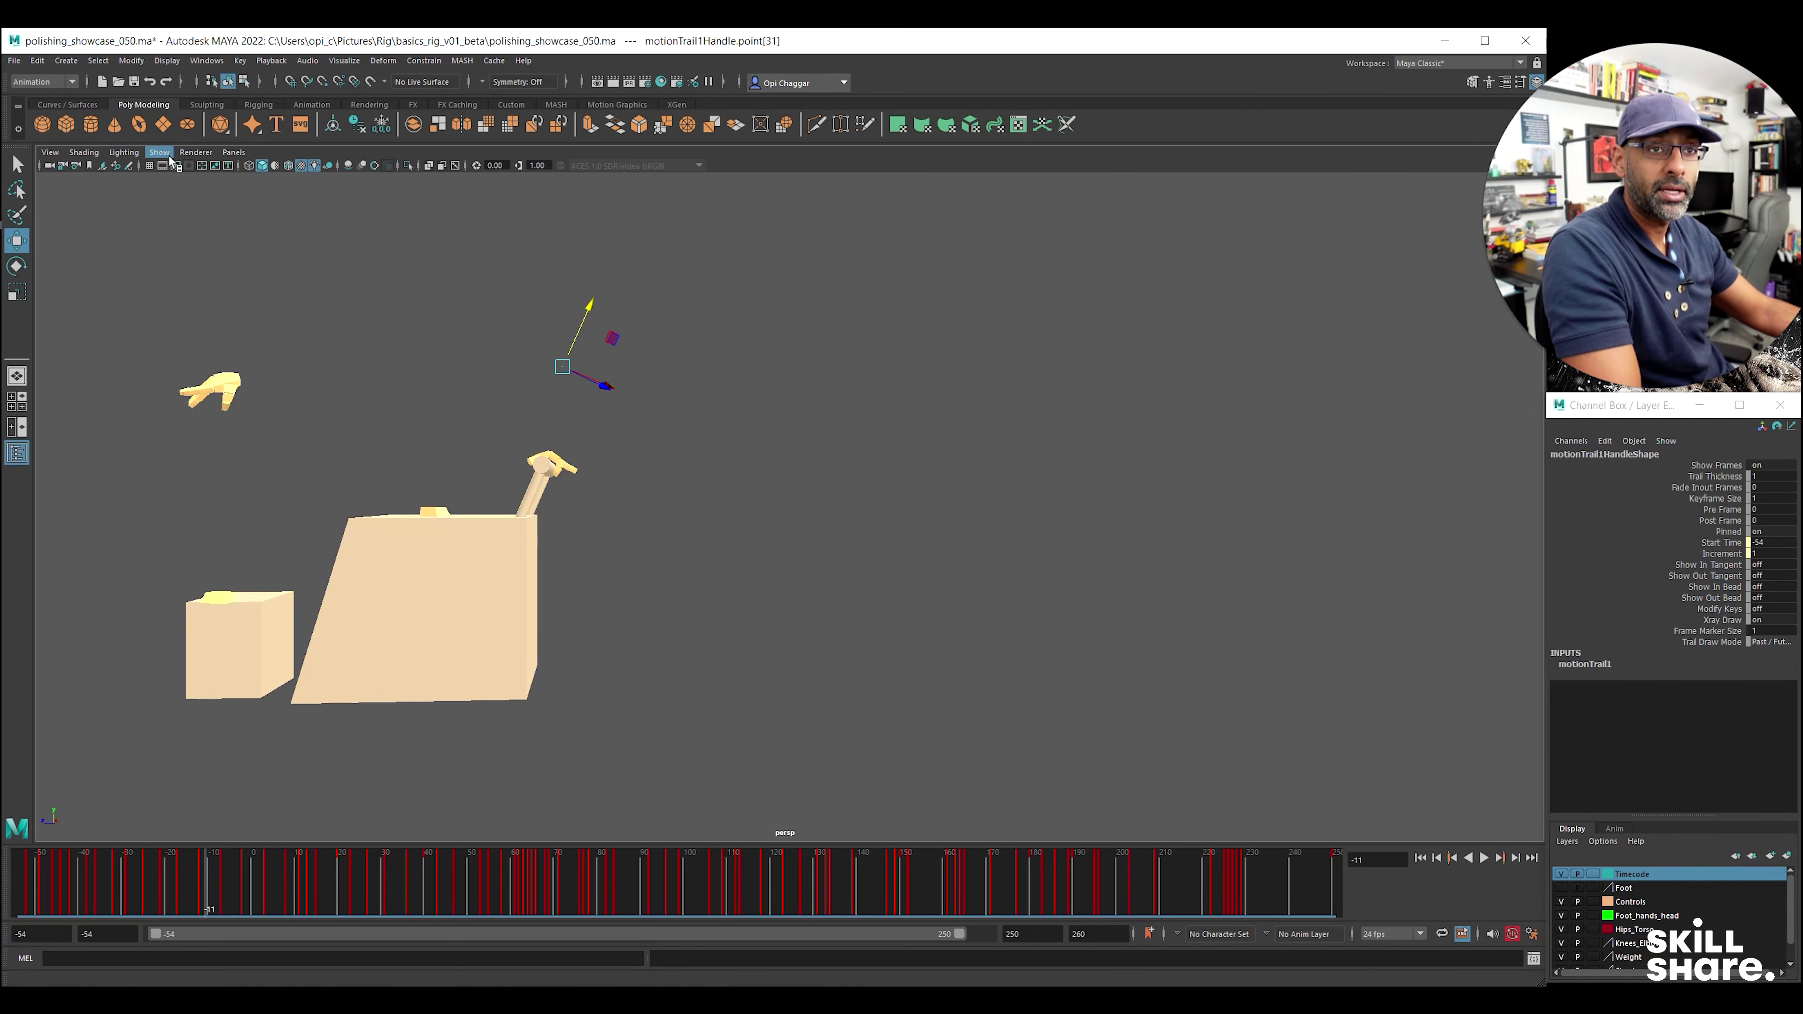
pyautogui.click(159, 153)
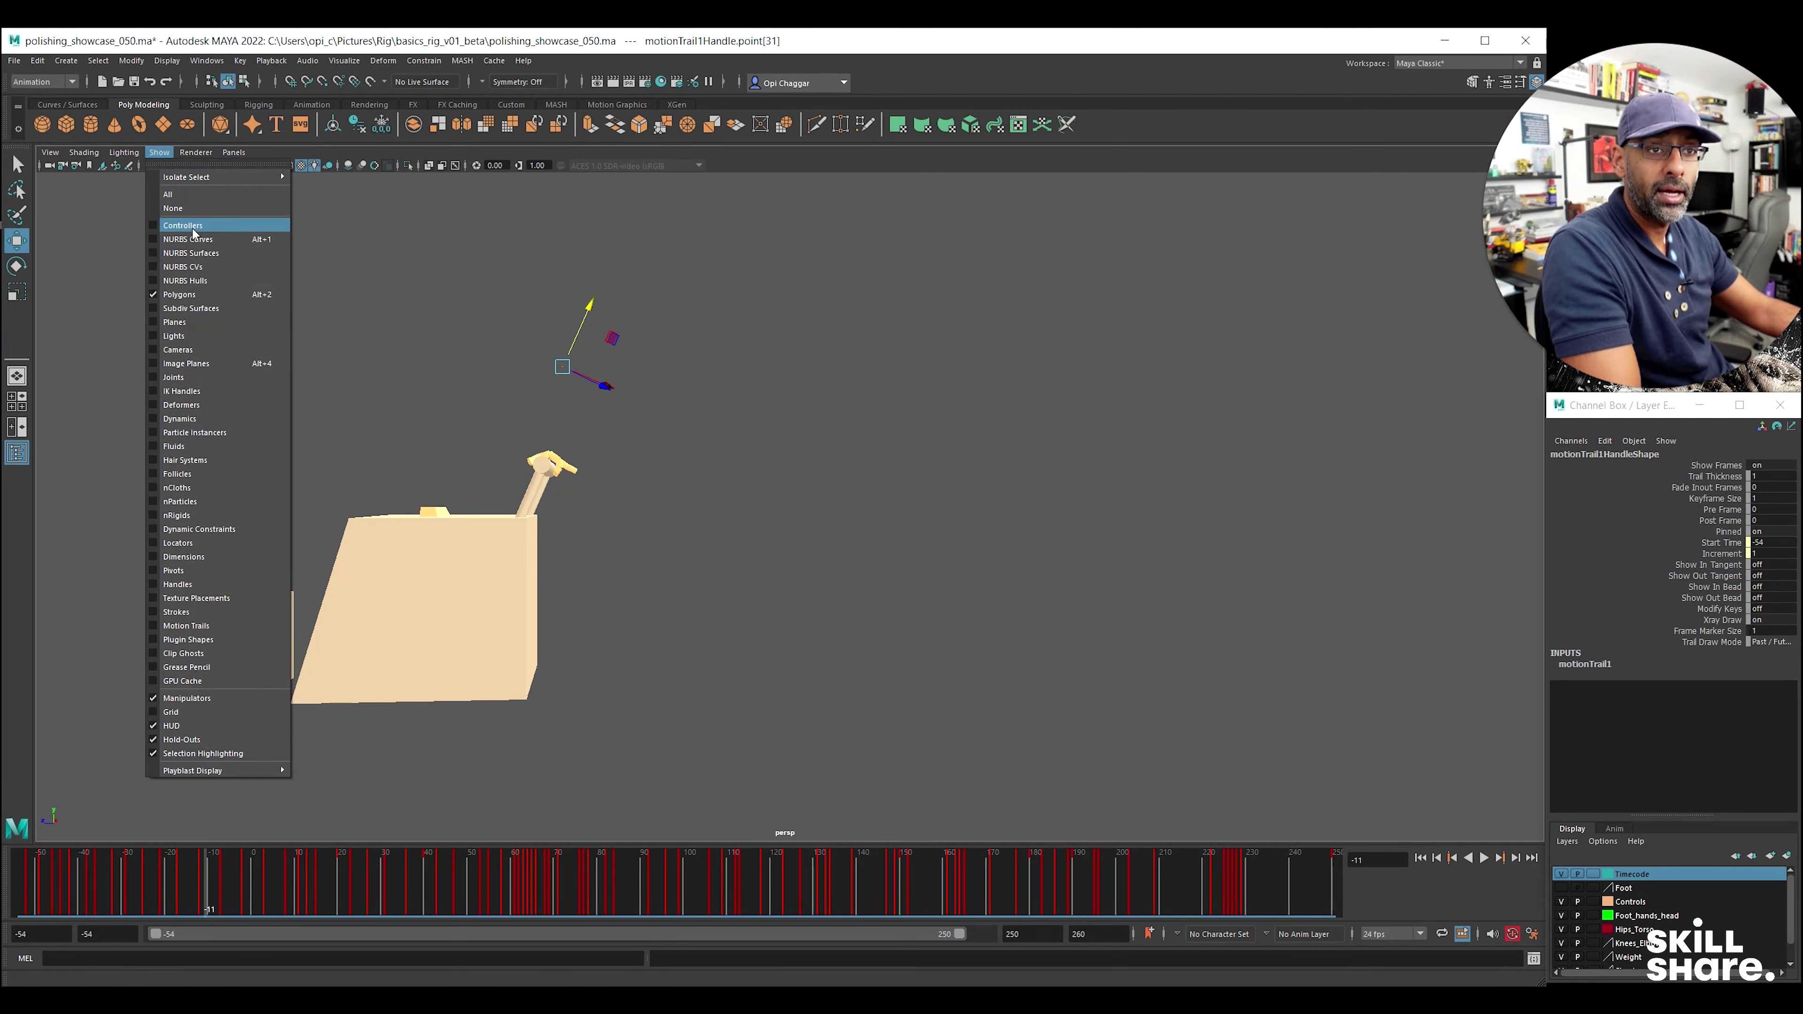
pyautogui.click(185, 280)
pyautogui.click(159, 152)
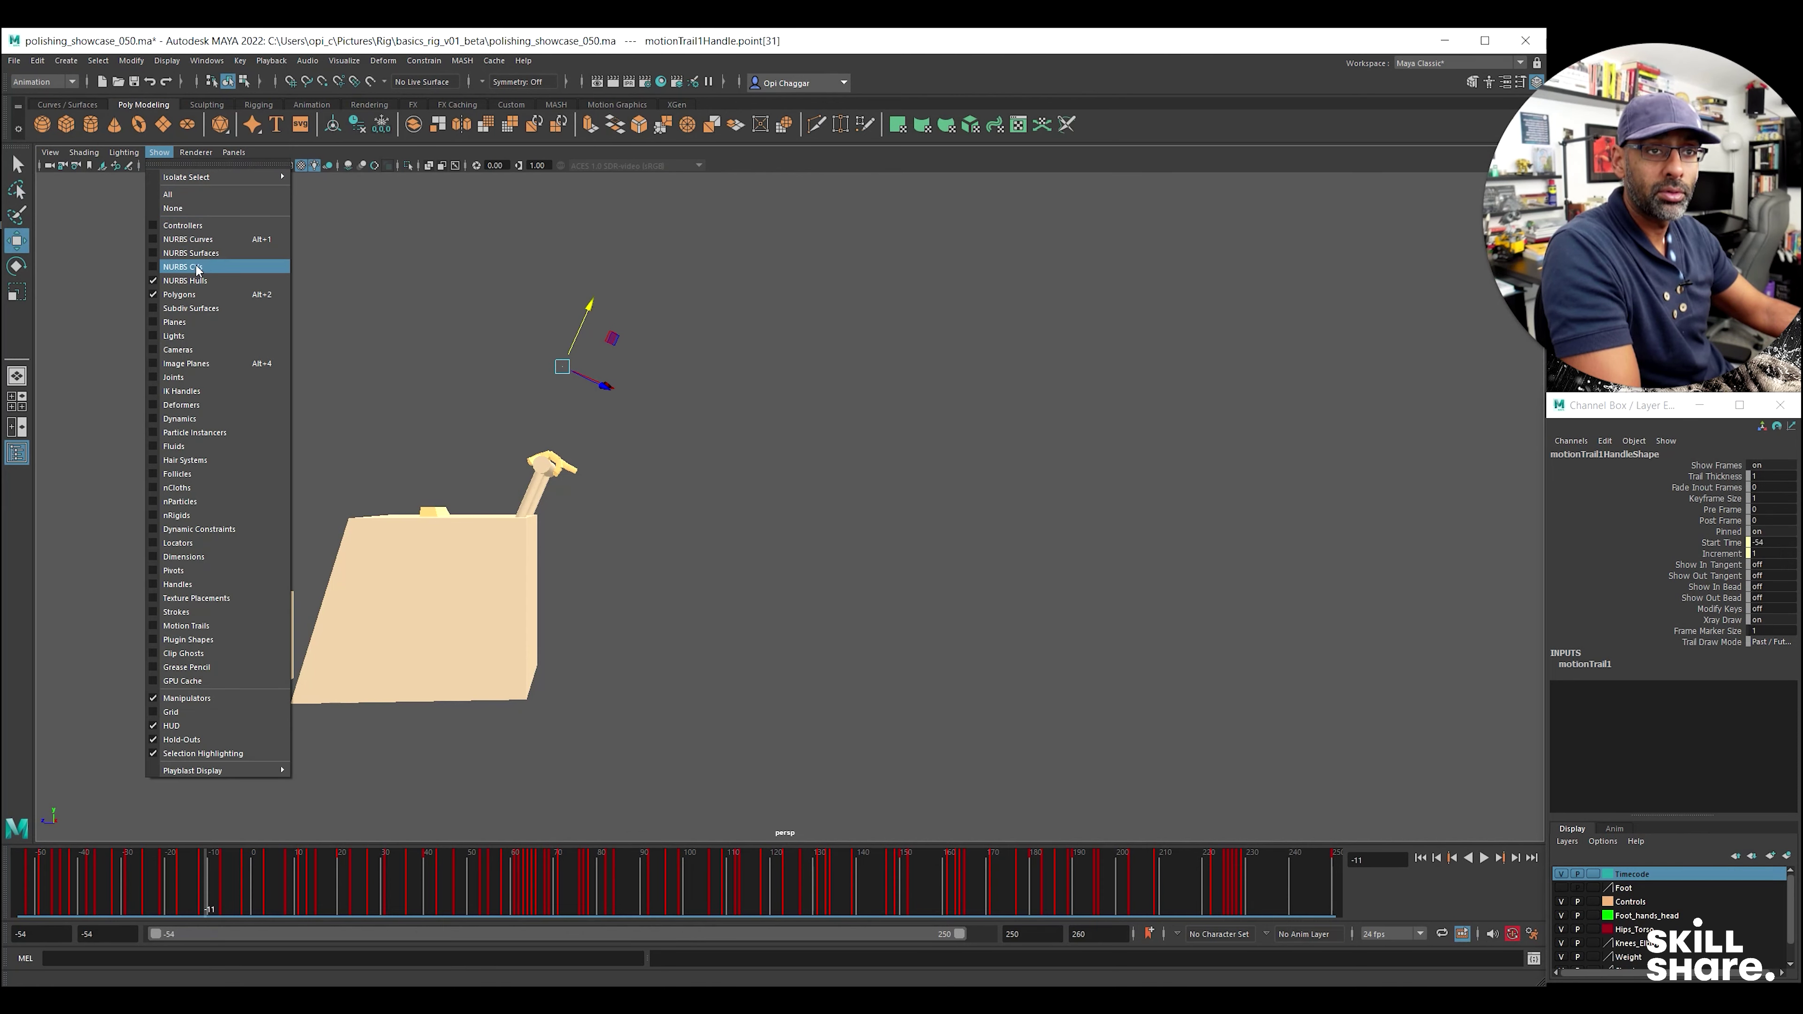
pyautogui.click(188, 240)
pyautogui.click(159, 152)
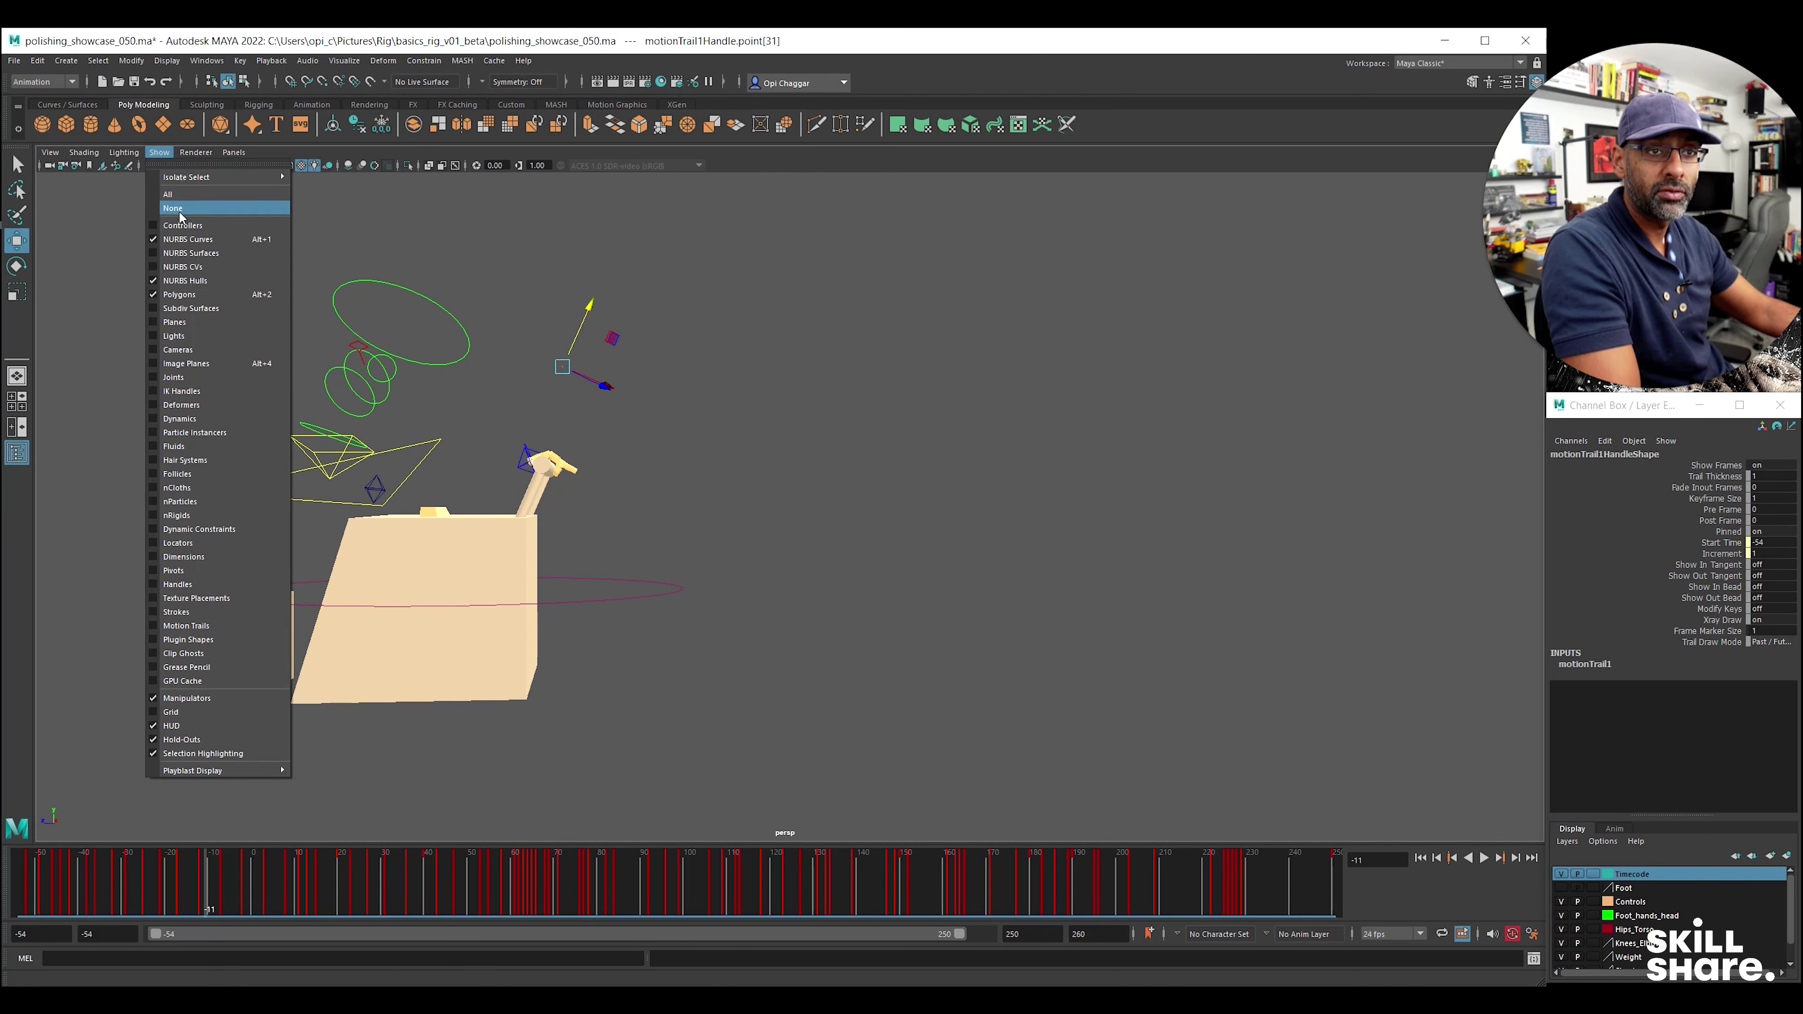
pyautogui.click(190, 253)
pyautogui.click(159, 153)
pyautogui.click(189, 240)
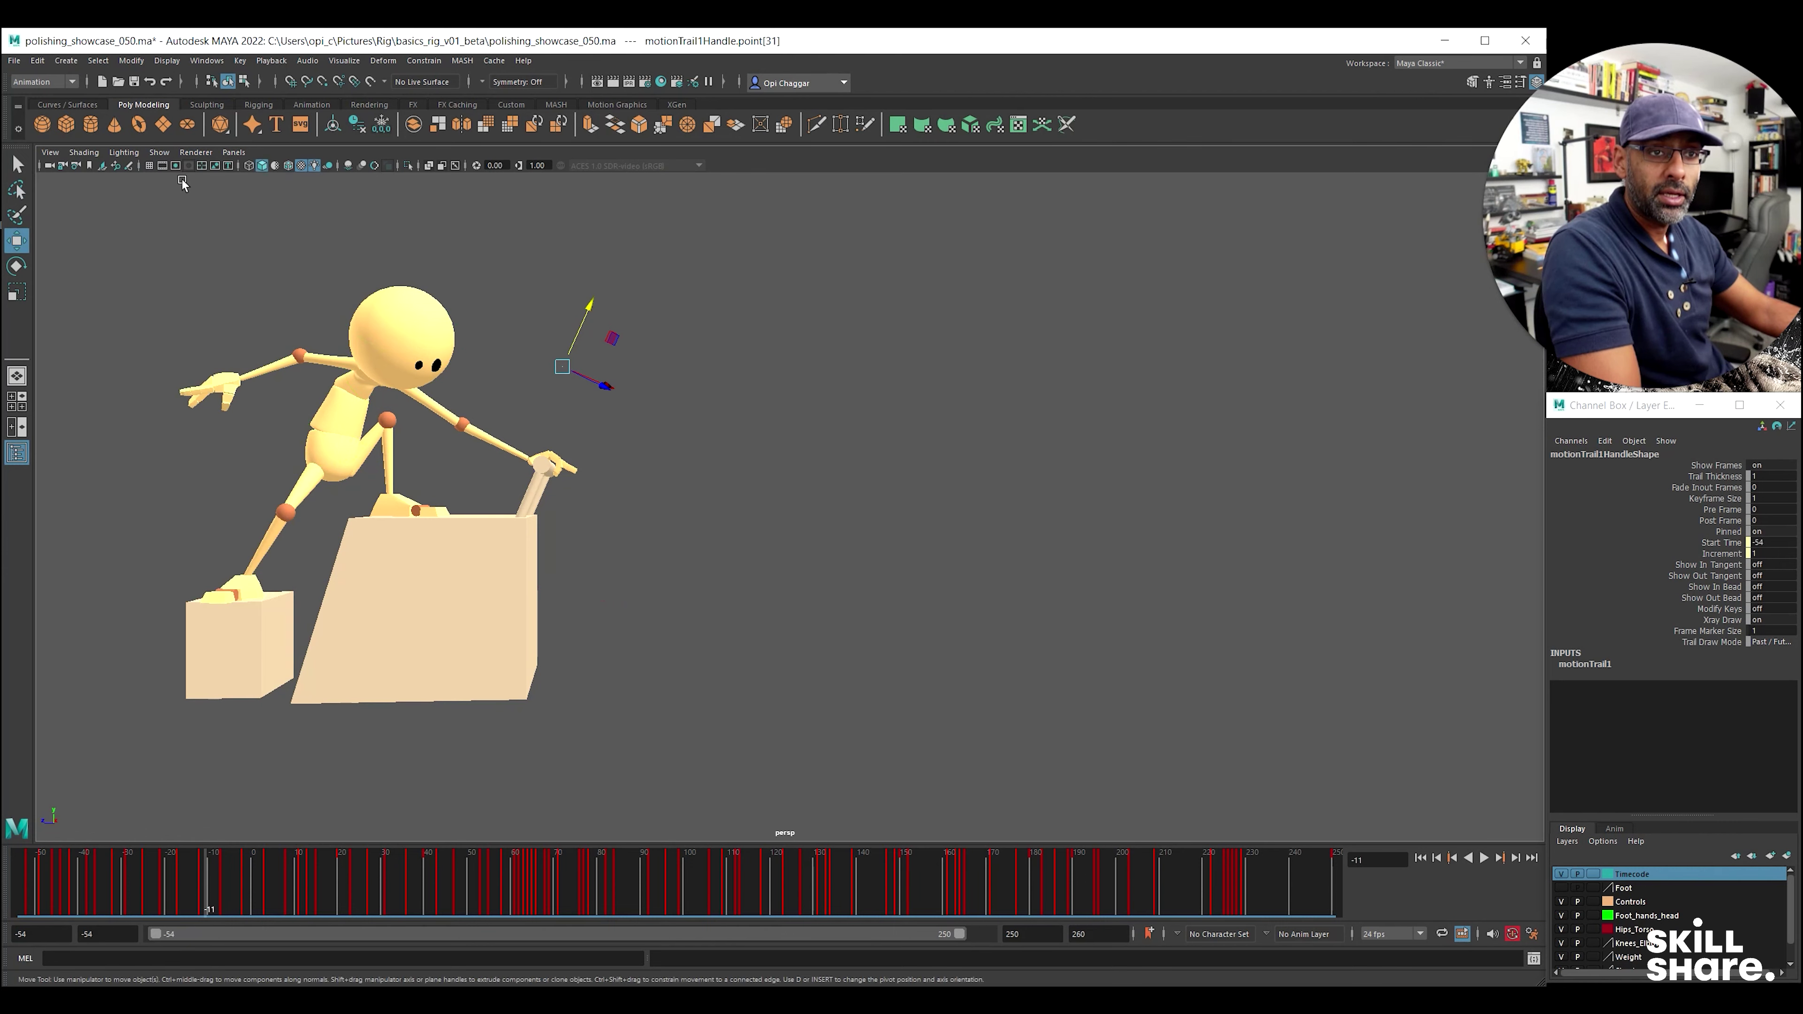
# - Enable display of motion trails in the persp view and scrub the animation to frame 38
pyautogui.click(159, 153)
pyautogui.click(167, 171)
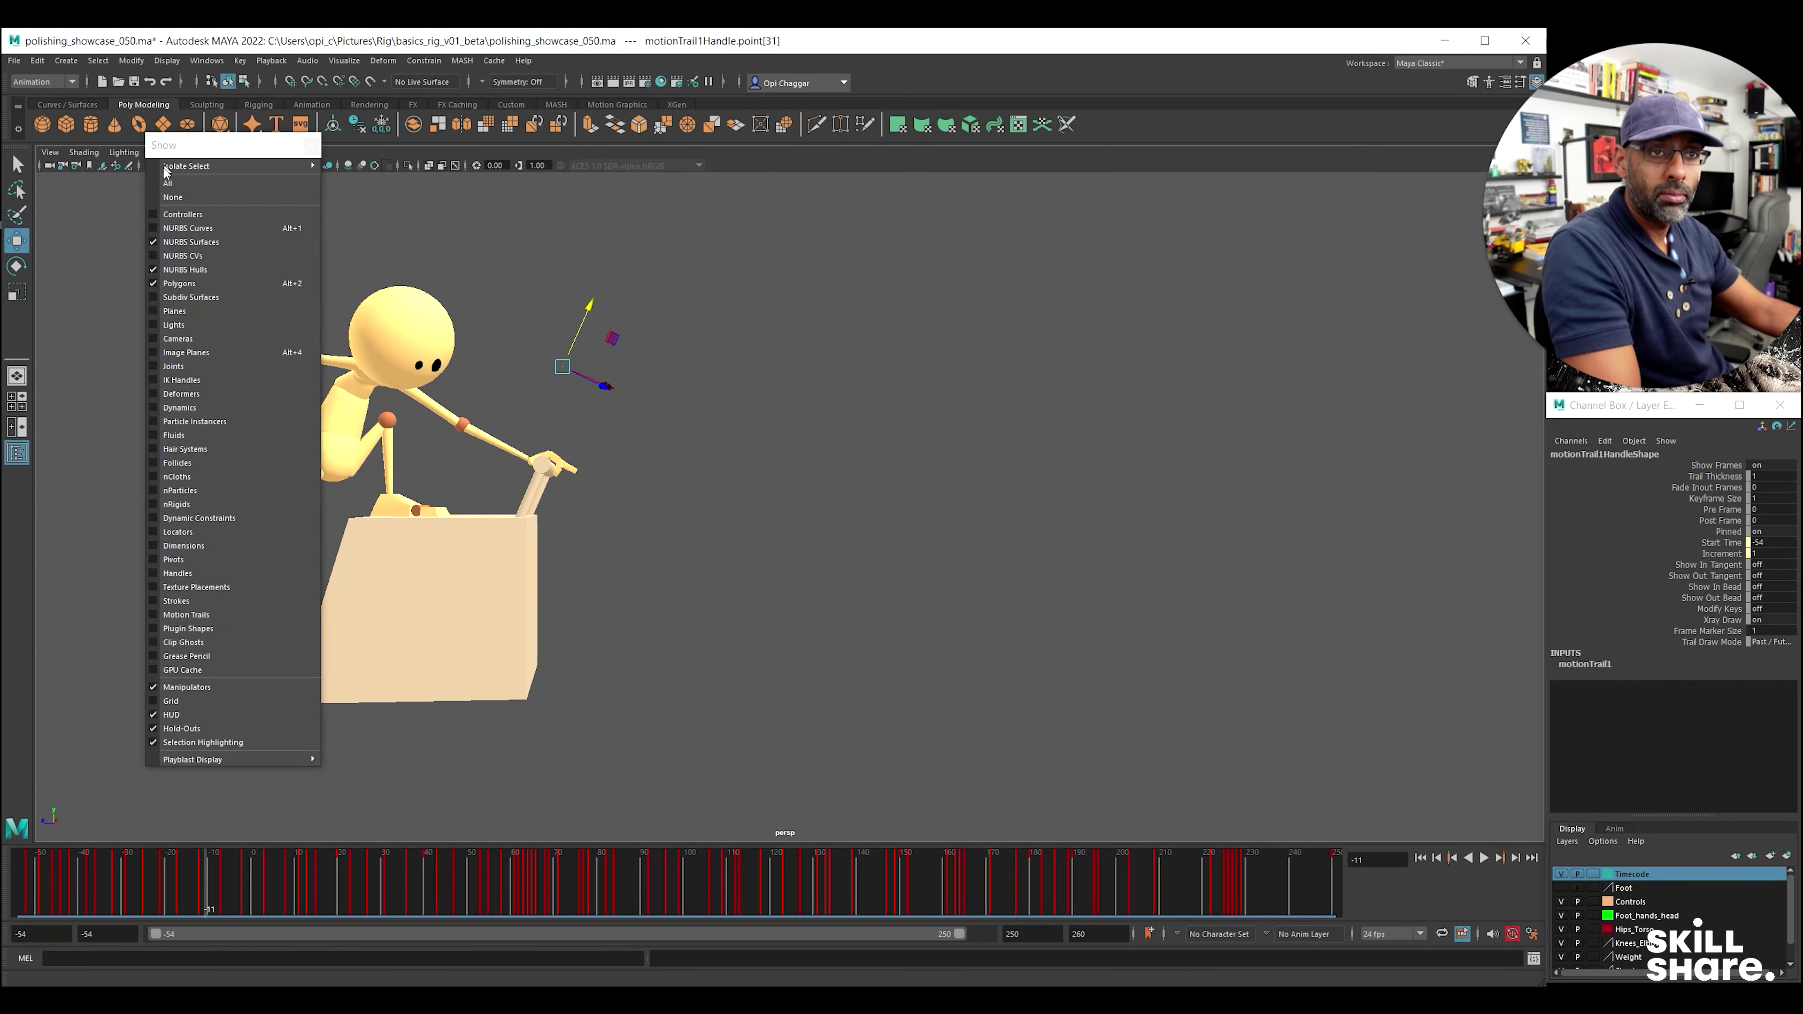
pyautogui.click(186, 614)
pyautogui.click(312, 147)
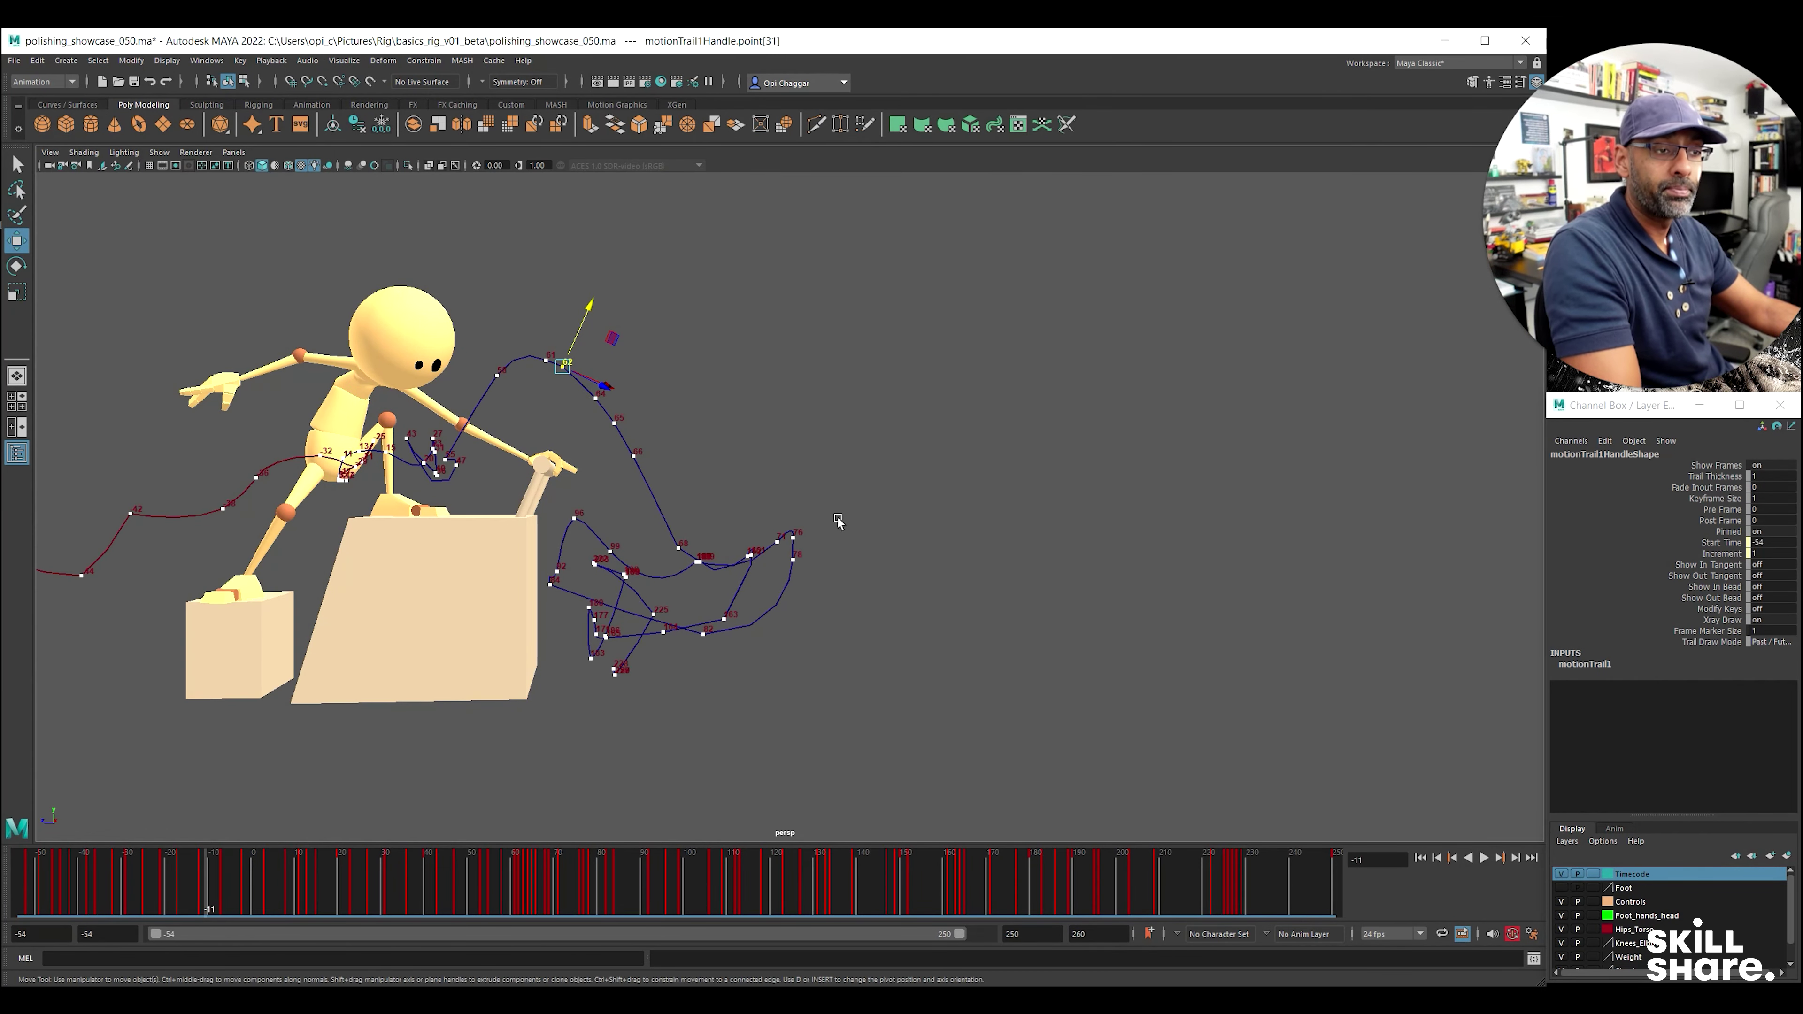
pyautogui.moveTo(210, 912); pyautogui.dragTo(419, 919)
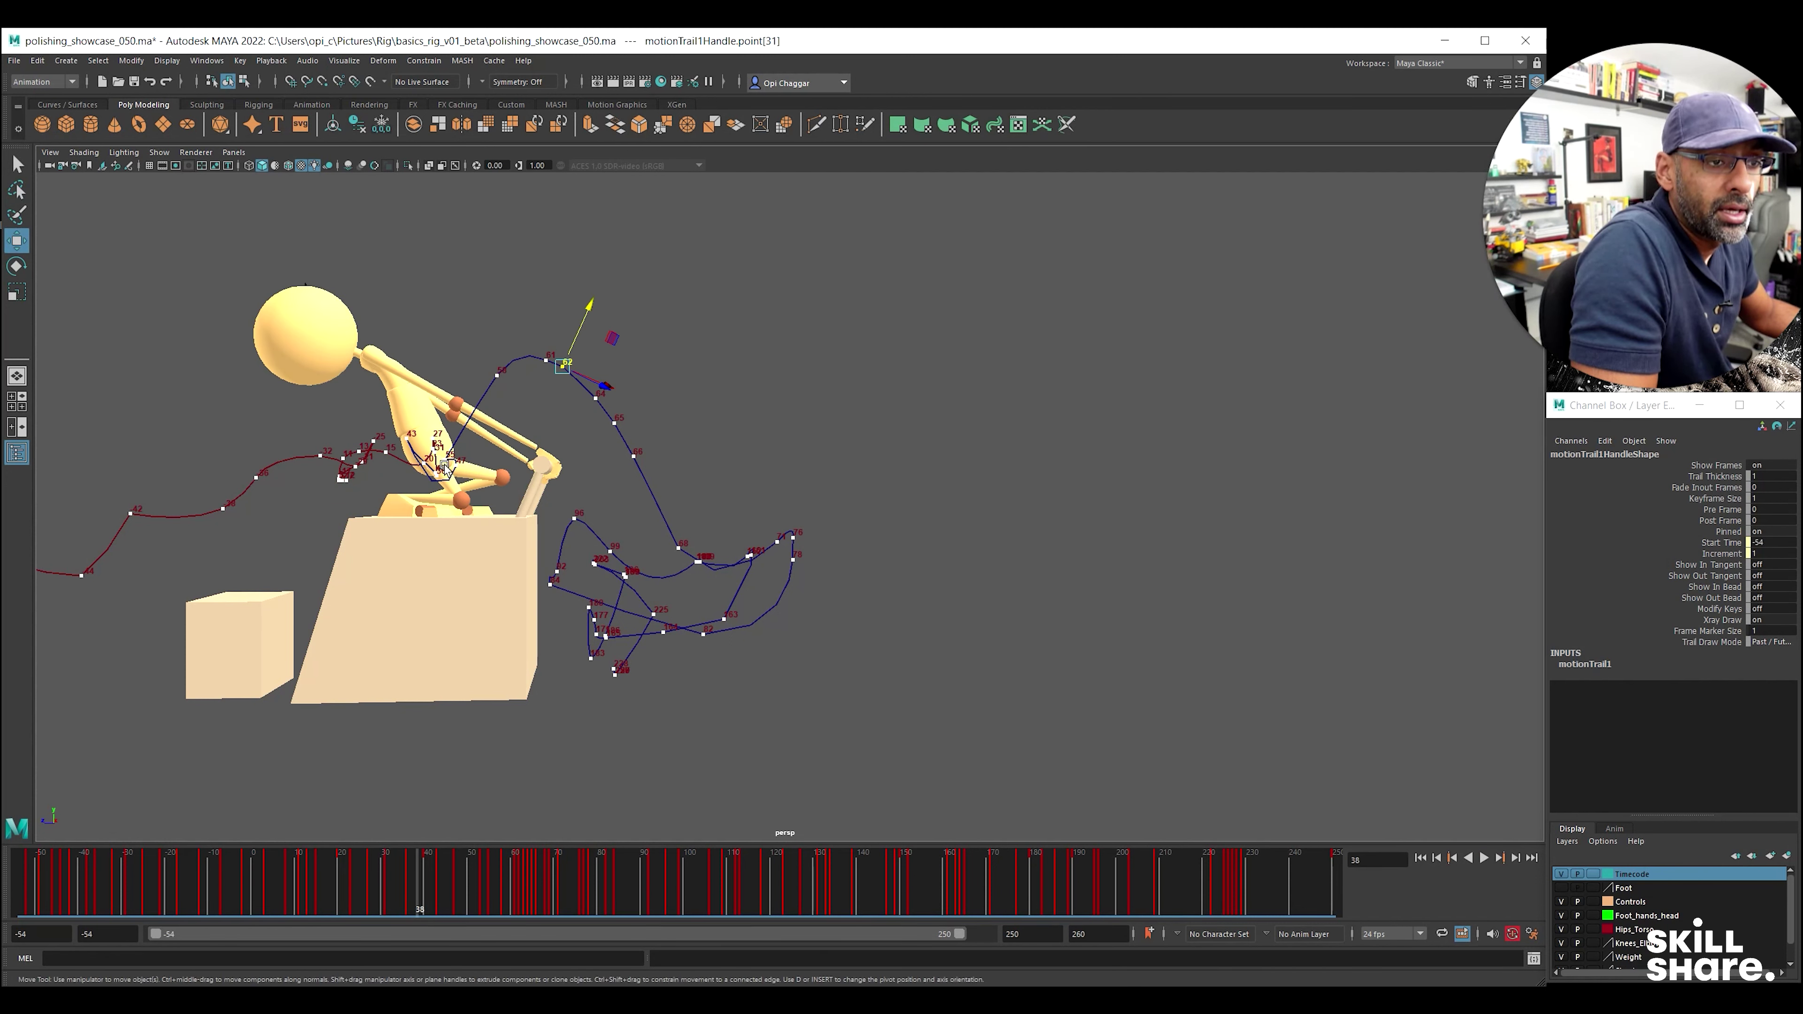
# - Enable display of controllers, NURBS CVs and NURBS curves in the viewport and select the character's body control
pyautogui.click(159, 152)
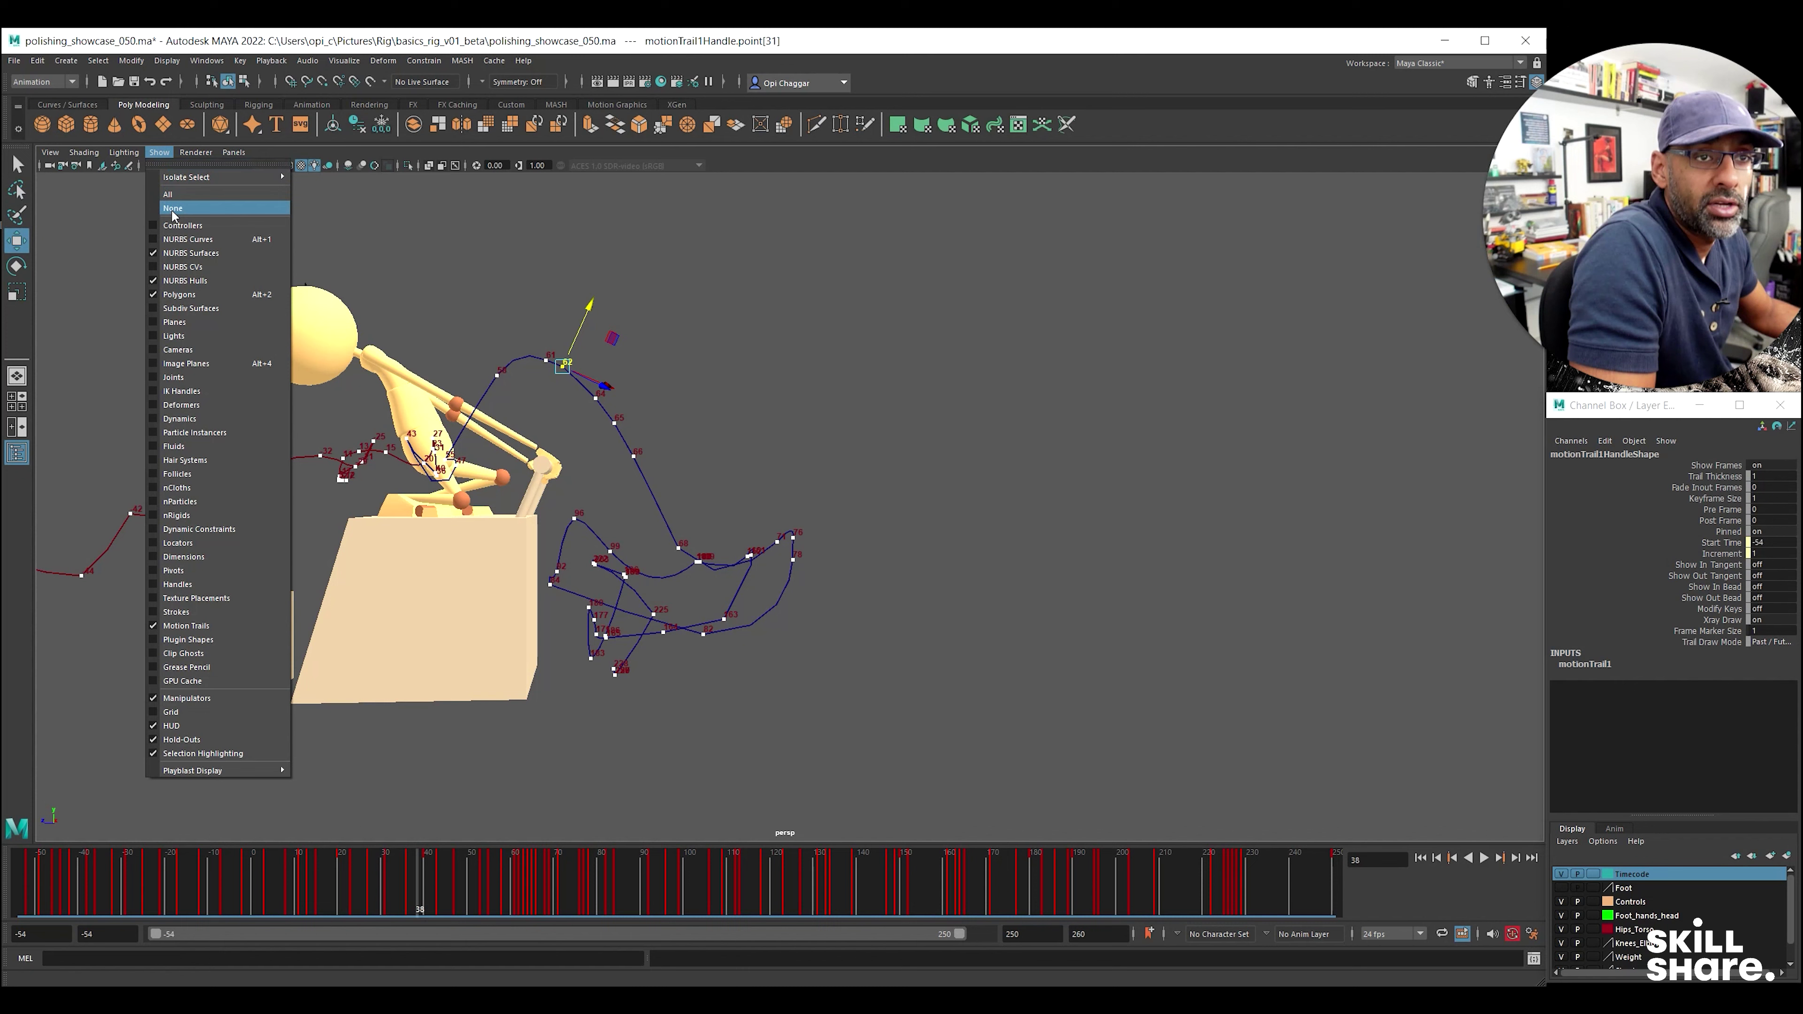
pyautogui.click(181, 225)
pyautogui.click(160, 152)
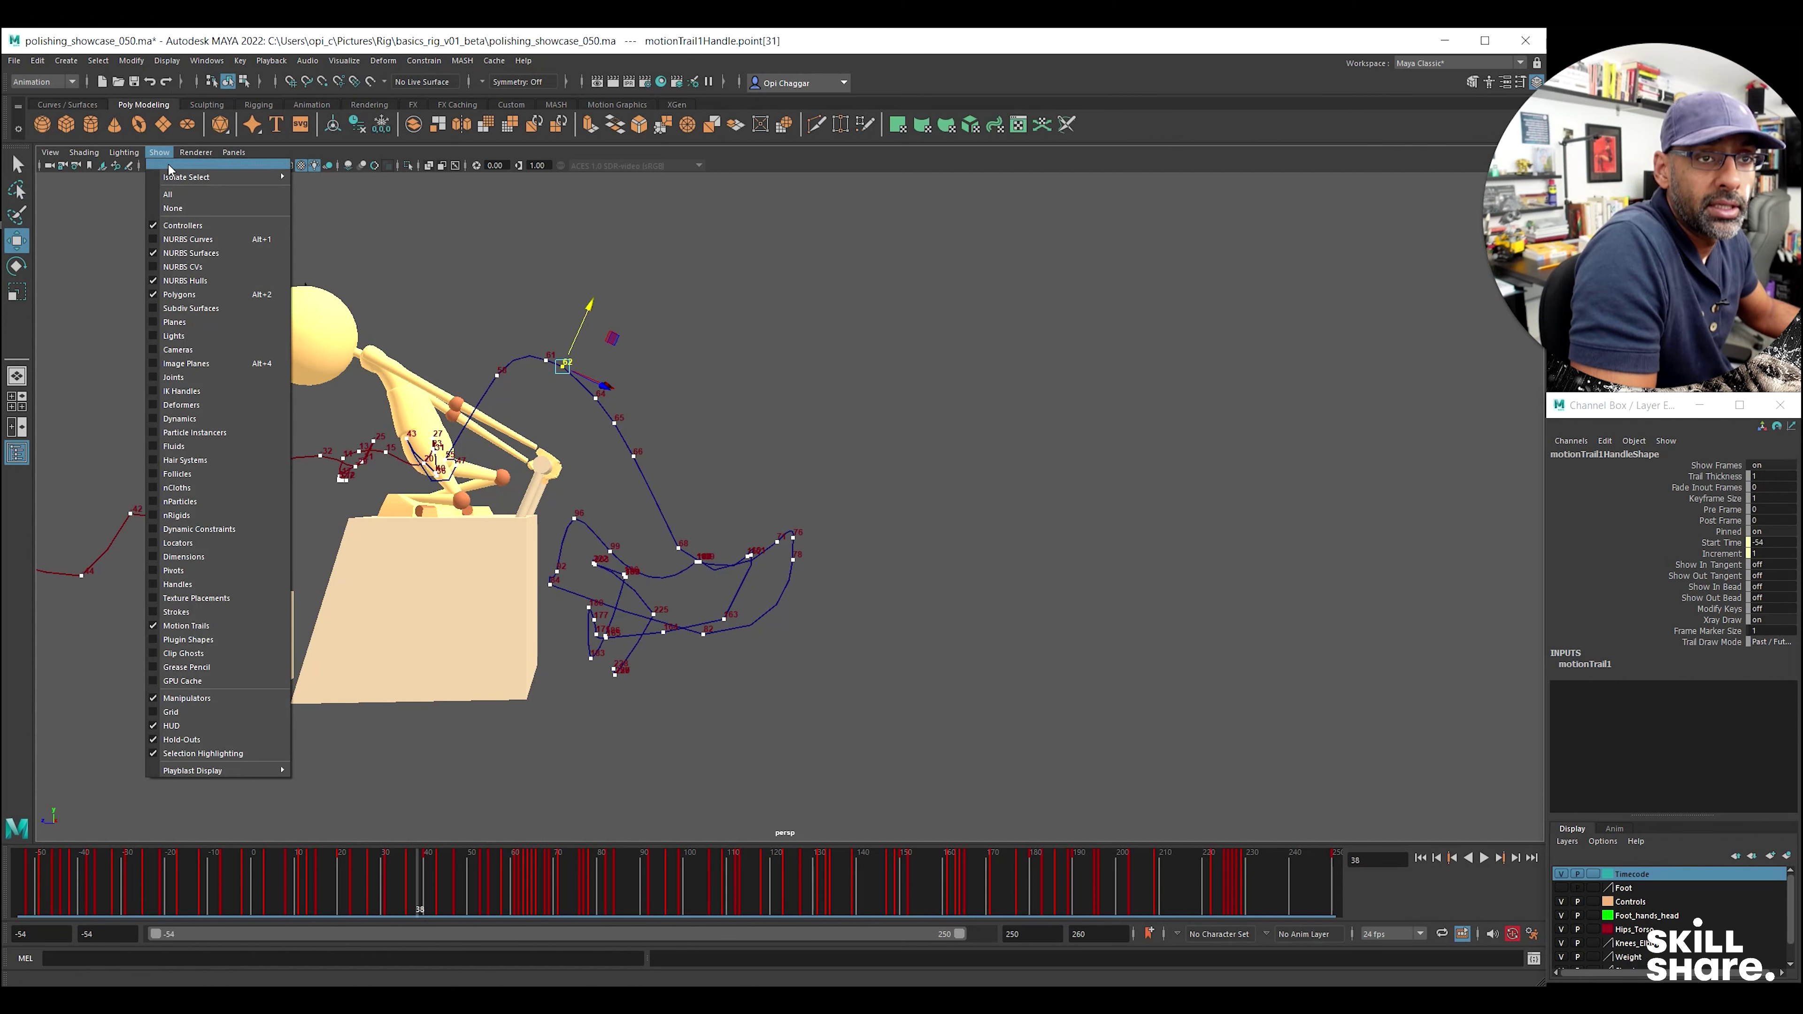
pyautogui.click(172, 167)
pyautogui.click(188, 255)
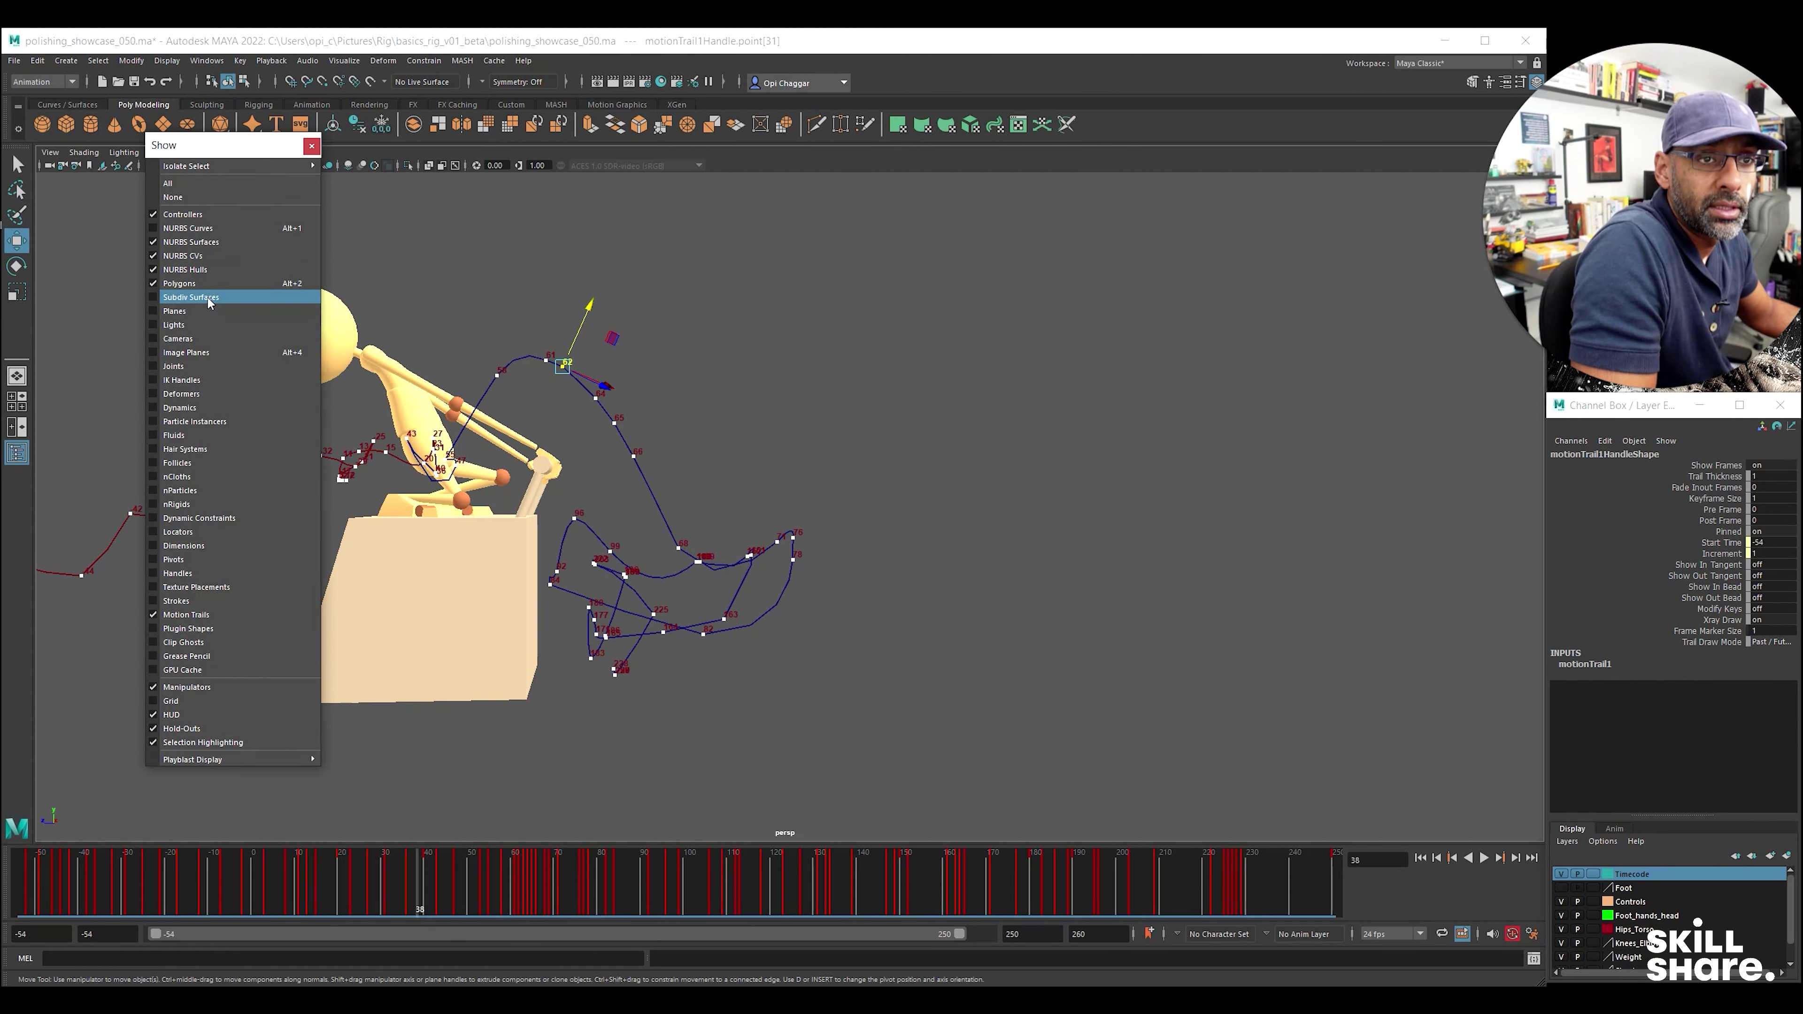
pyautogui.click(198, 231)
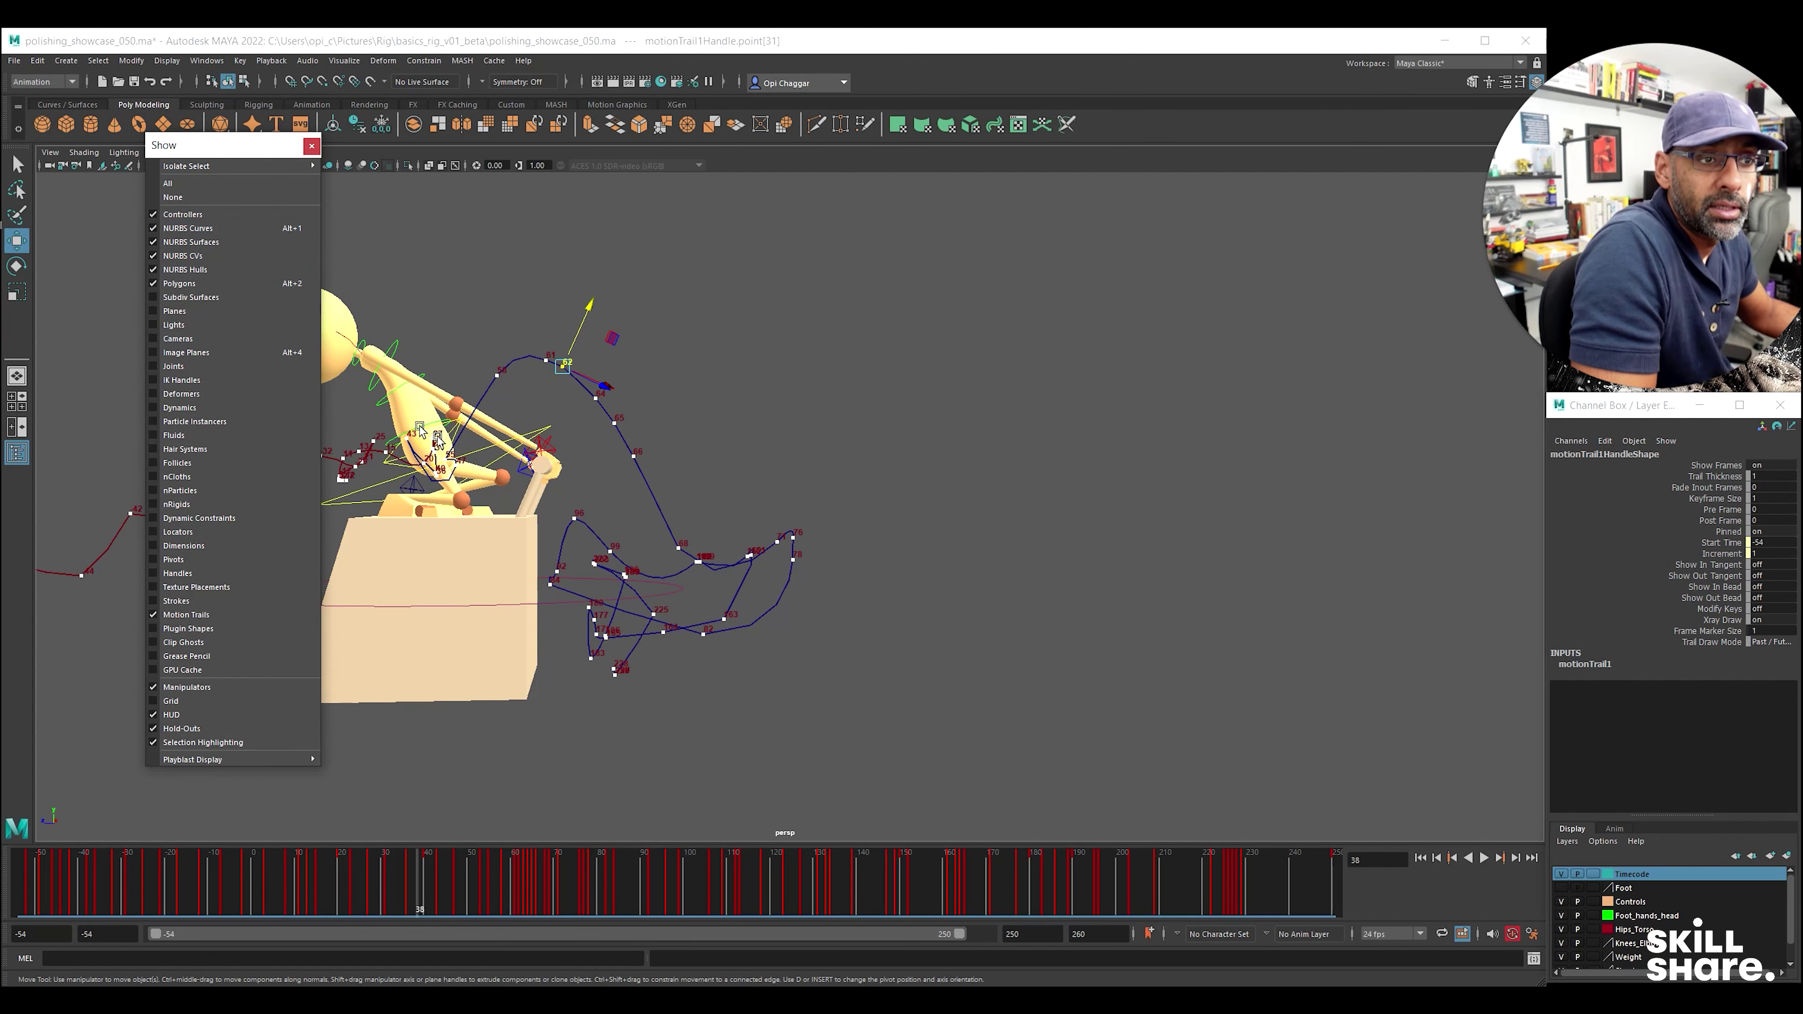
pyautogui.click(393, 483)
# - Hide the NURBS curves and NURBS CVs and display the NURBS surfaces in the viewport
pyautogui.click(204, 242)
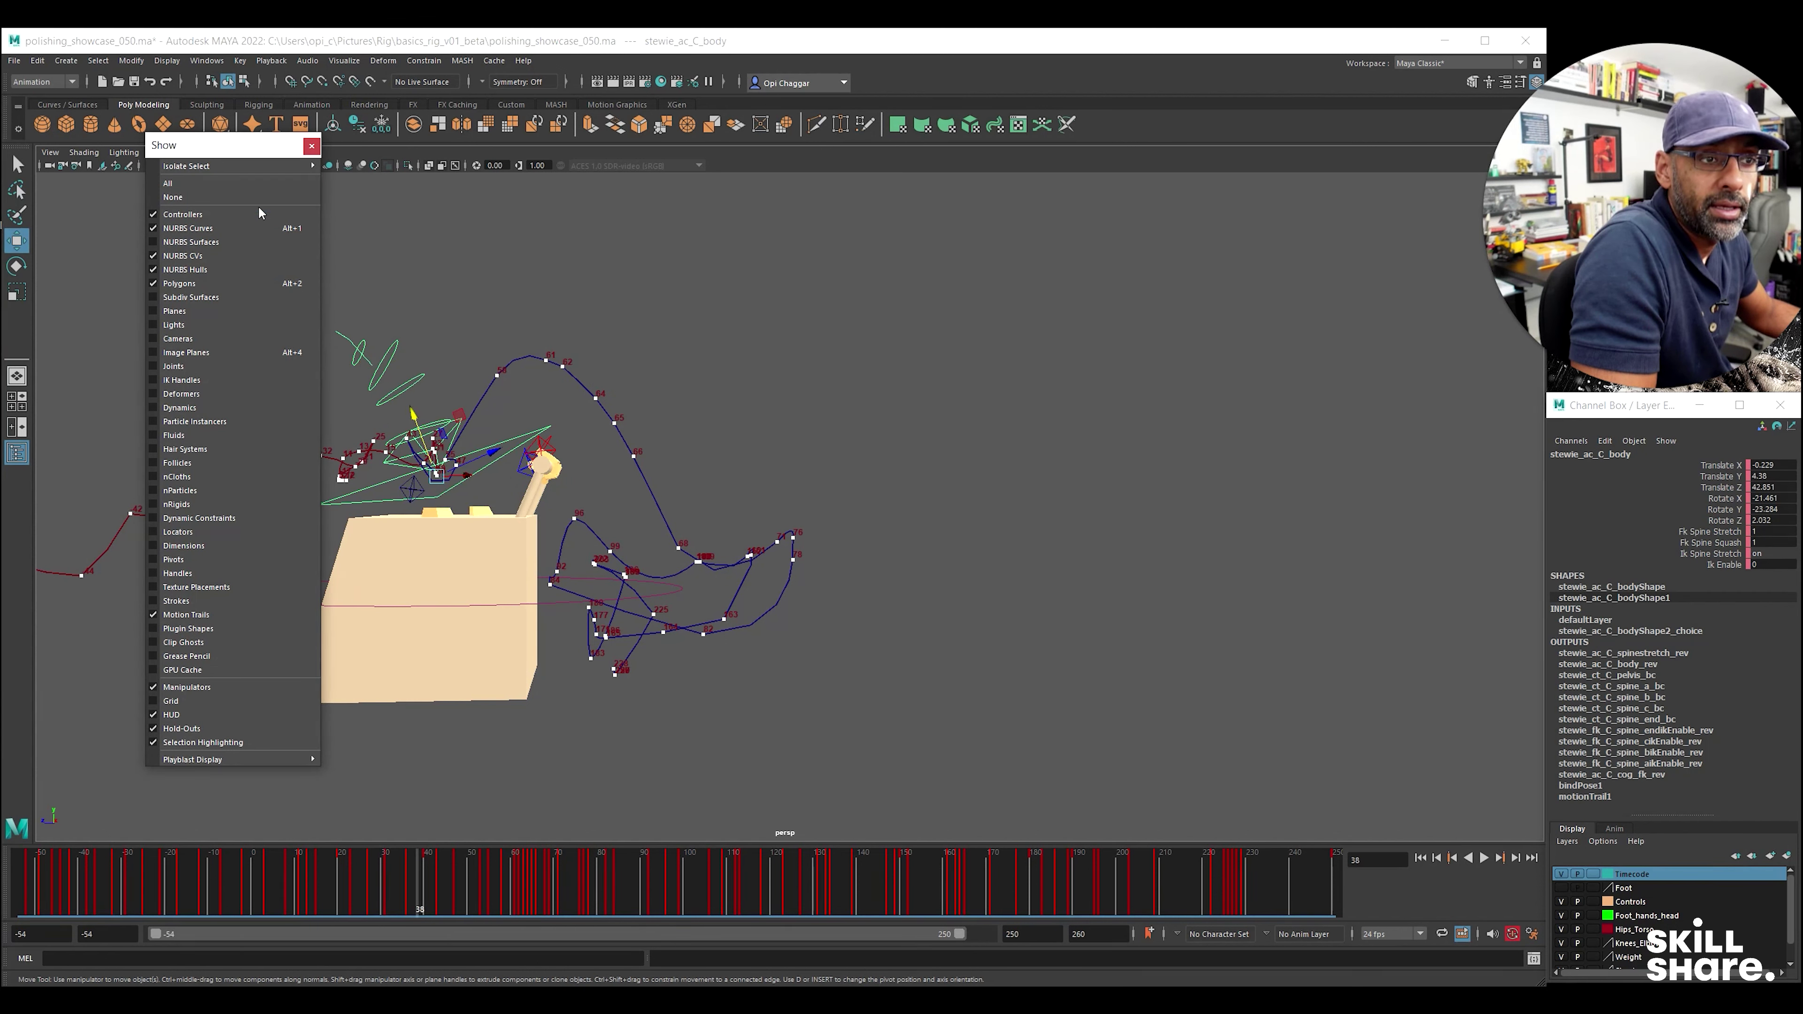
pyautogui.click(207, 229)
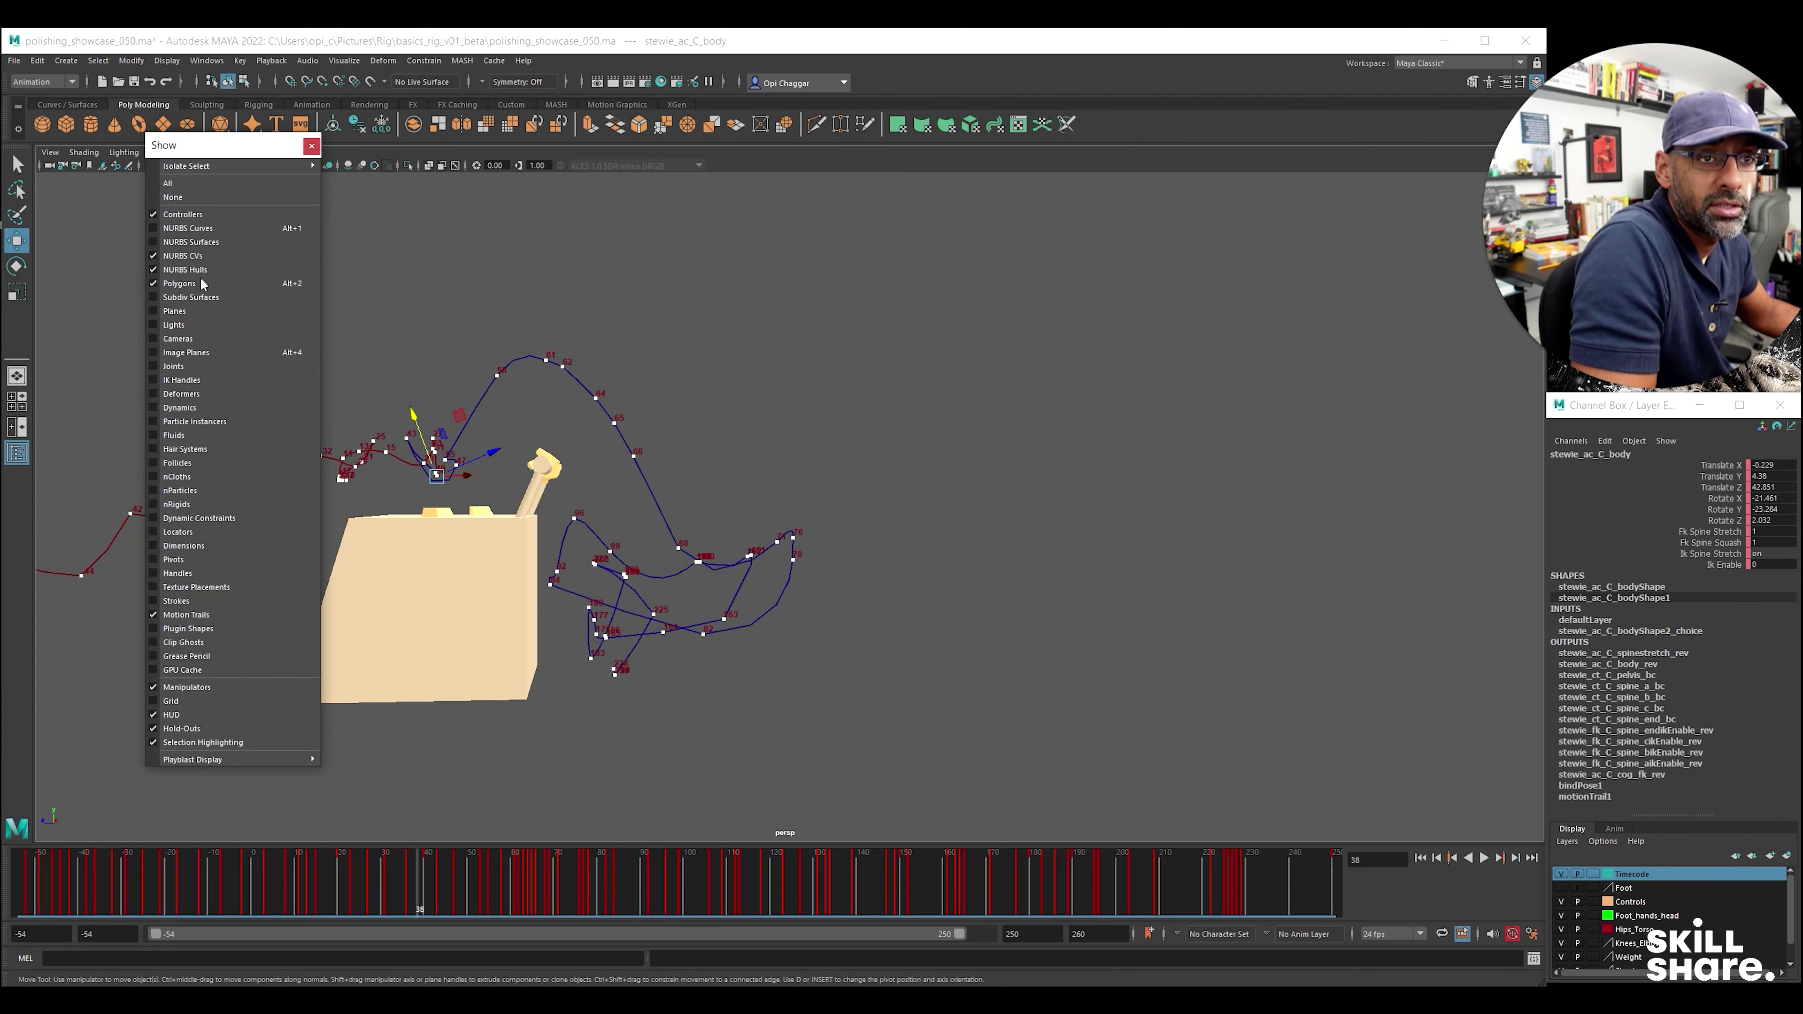
pyautogui.click(199, 236)
pyautogui.click(199, 242)
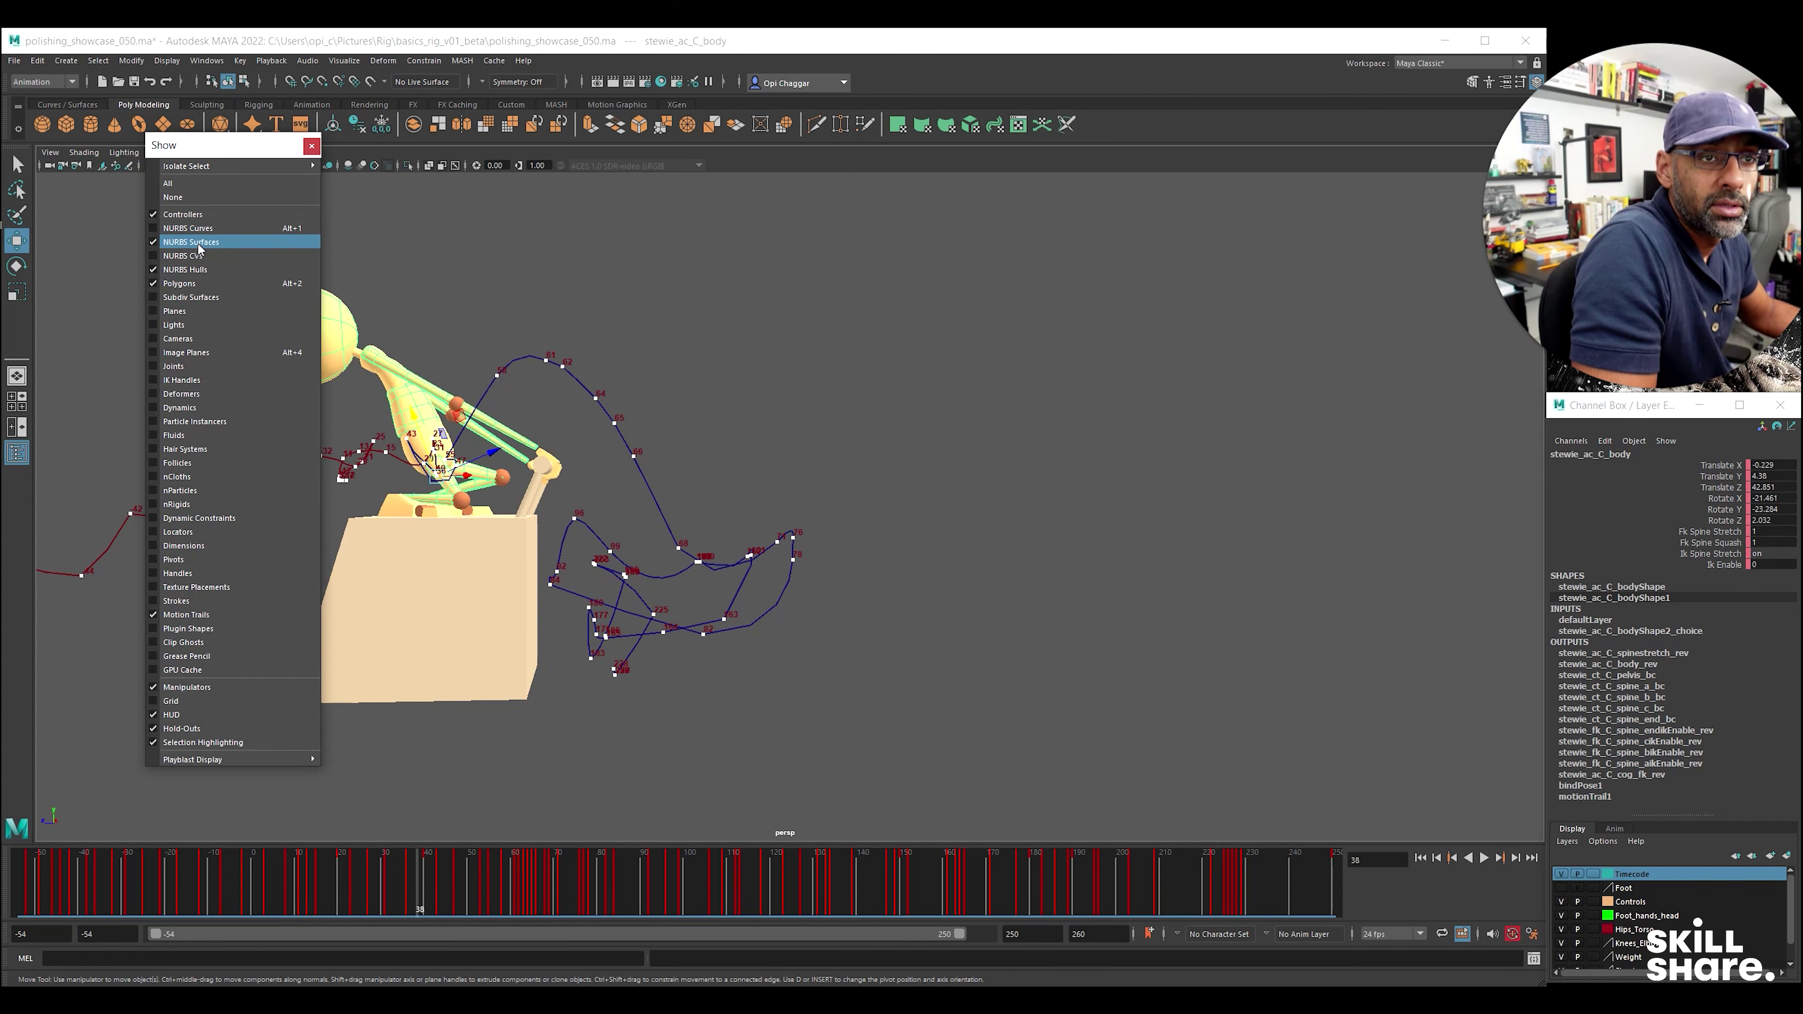
pyautogui.click(306, 151)
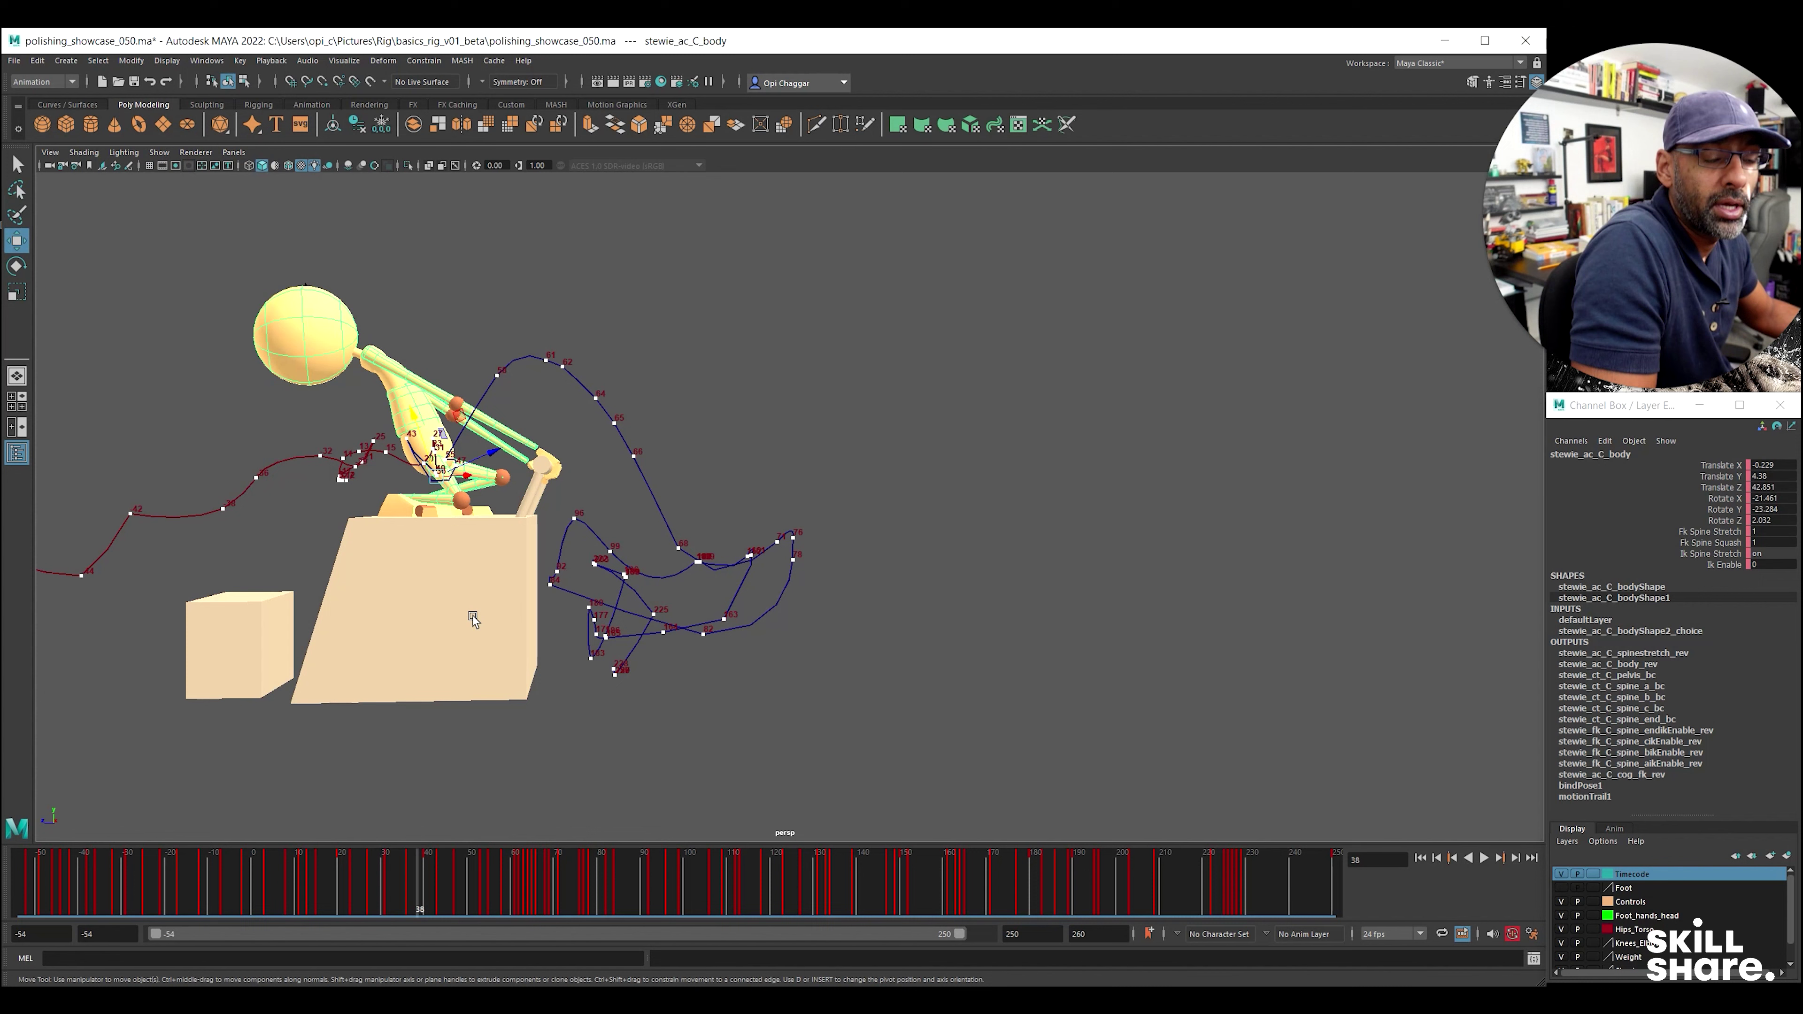
# - Inspect the motion trail close up around the character's hips and scrub the animation to frame 31
pyautogui.keyDown('alt'); pyautogui.moveTo(312, 533); pyautogui.dragTo(660, 540, button='right'); pyautogui.keyUp('alt')
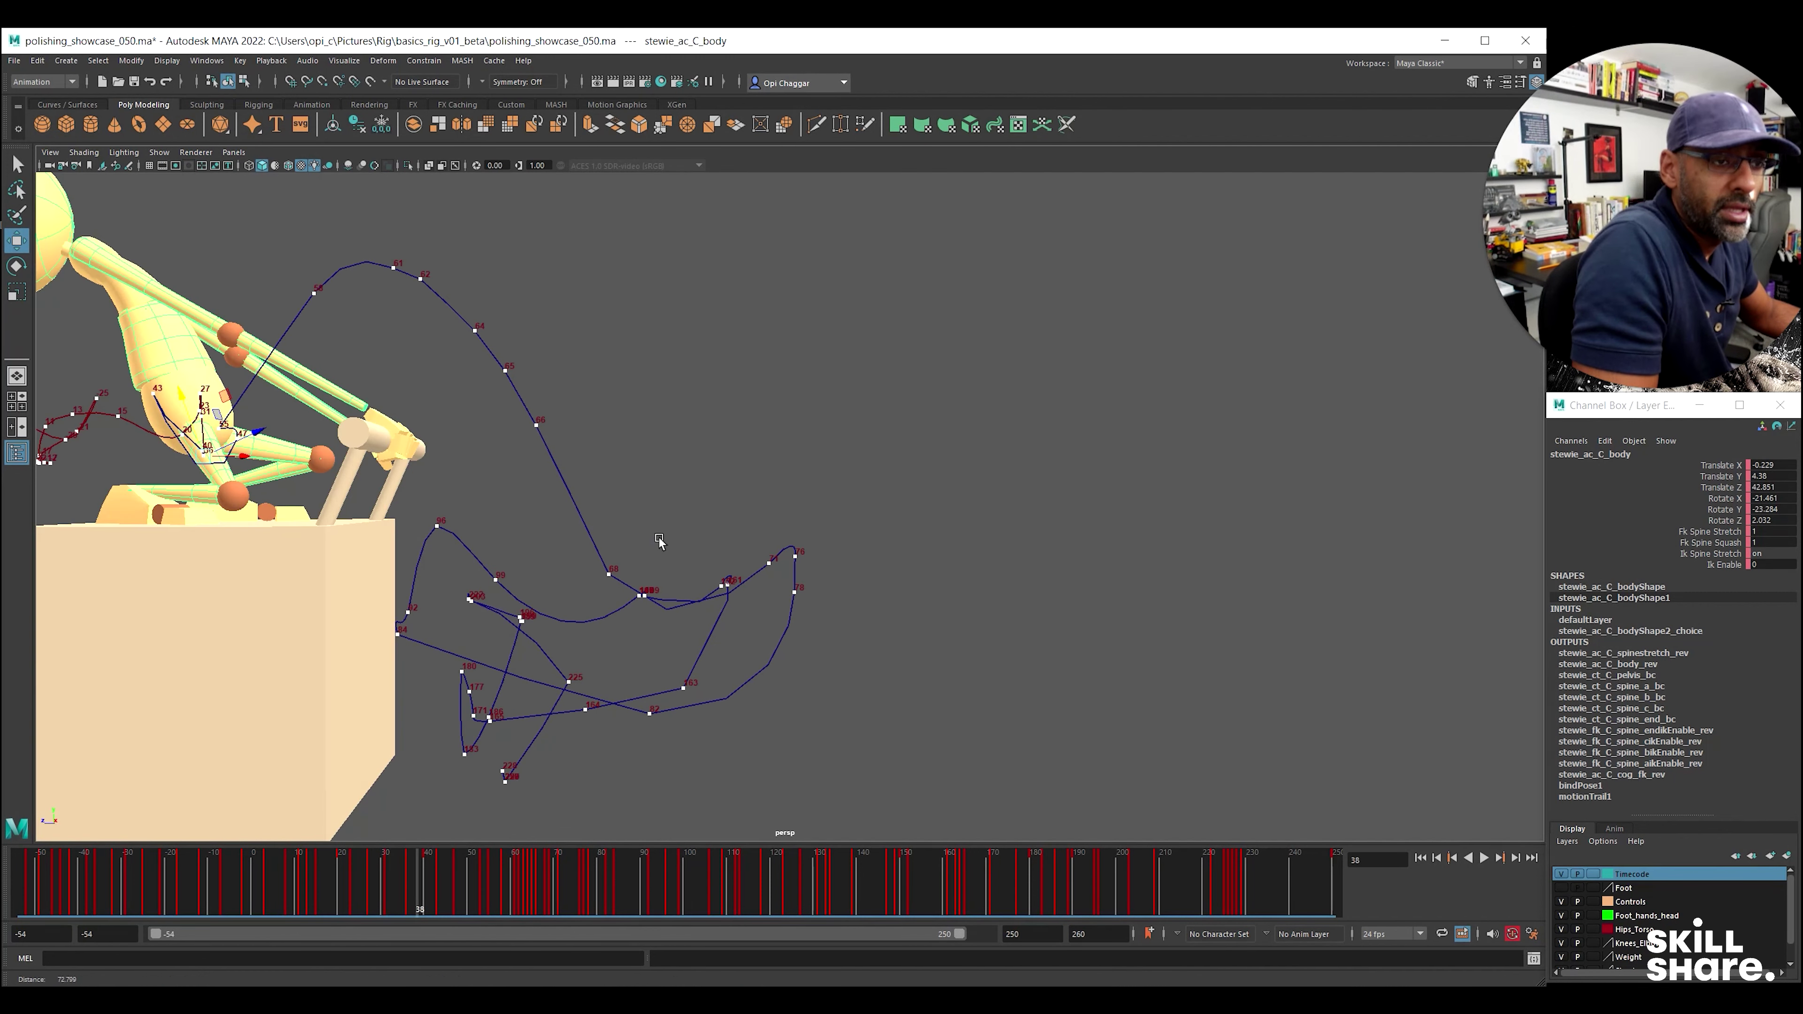
pyautogui.keyDown('alt'); pyautogui.moveTo(546, 536); pyautogui.dragTo(797, 540, button='middle'); pyautogui.keyUp('alt')
pyautogui.keyDown('alt'); pyautogui.moveTo(511, 516); pyautogui.dragTo(728, 519, button='right'); pyautogui.keyUp('alt')
pyautogui.keyDown('alt'); pyautogui.moveTo(729, 519); pyautogui.dragTo(881, 540, button='middle'); pyautogui.keyUp('alt')
pyautogui.keyDown('alt'); pyautogui.moveTo(880, 540); pyautogui.dragTo(962, 564); pyautogui.keyUp('alt')
pyautogui.keyDown('alt'); pyautogui.moveTo(745, 561); pyautogui.dragTo(925, 564, button='right'); pyautogui.keyUp('alt')
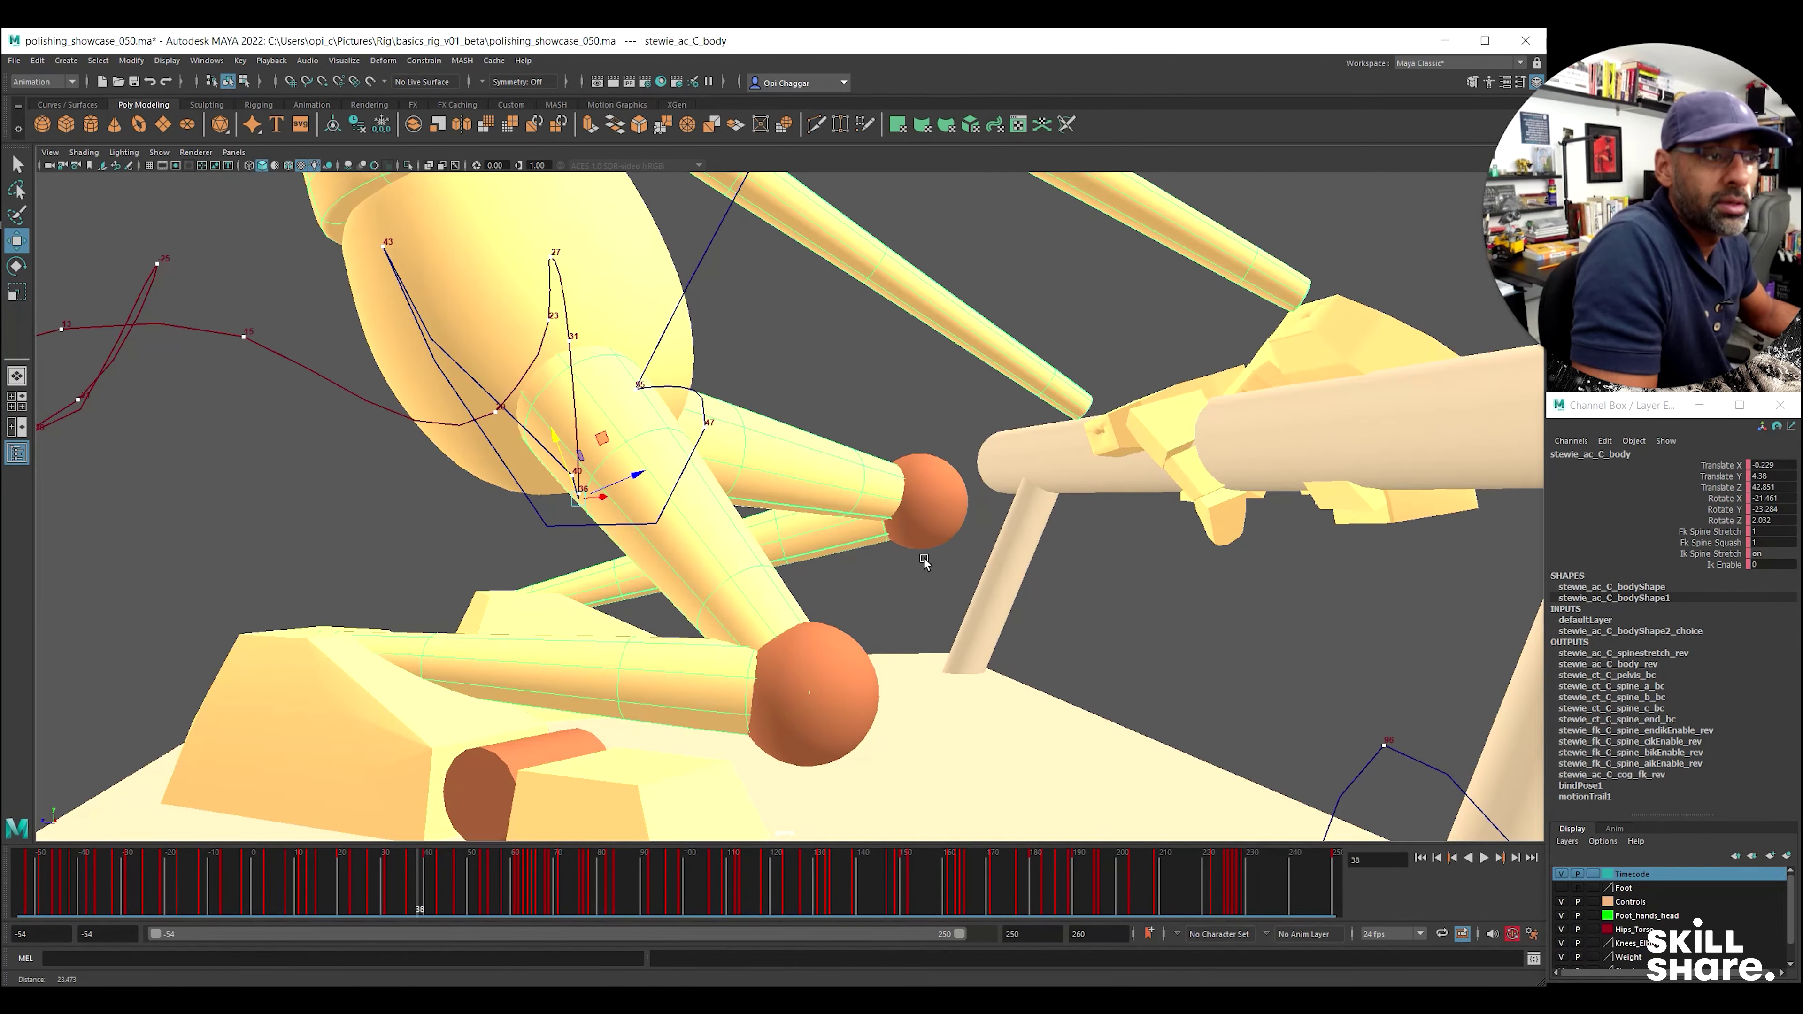
pyautogui.hotkey('alt', 'v')
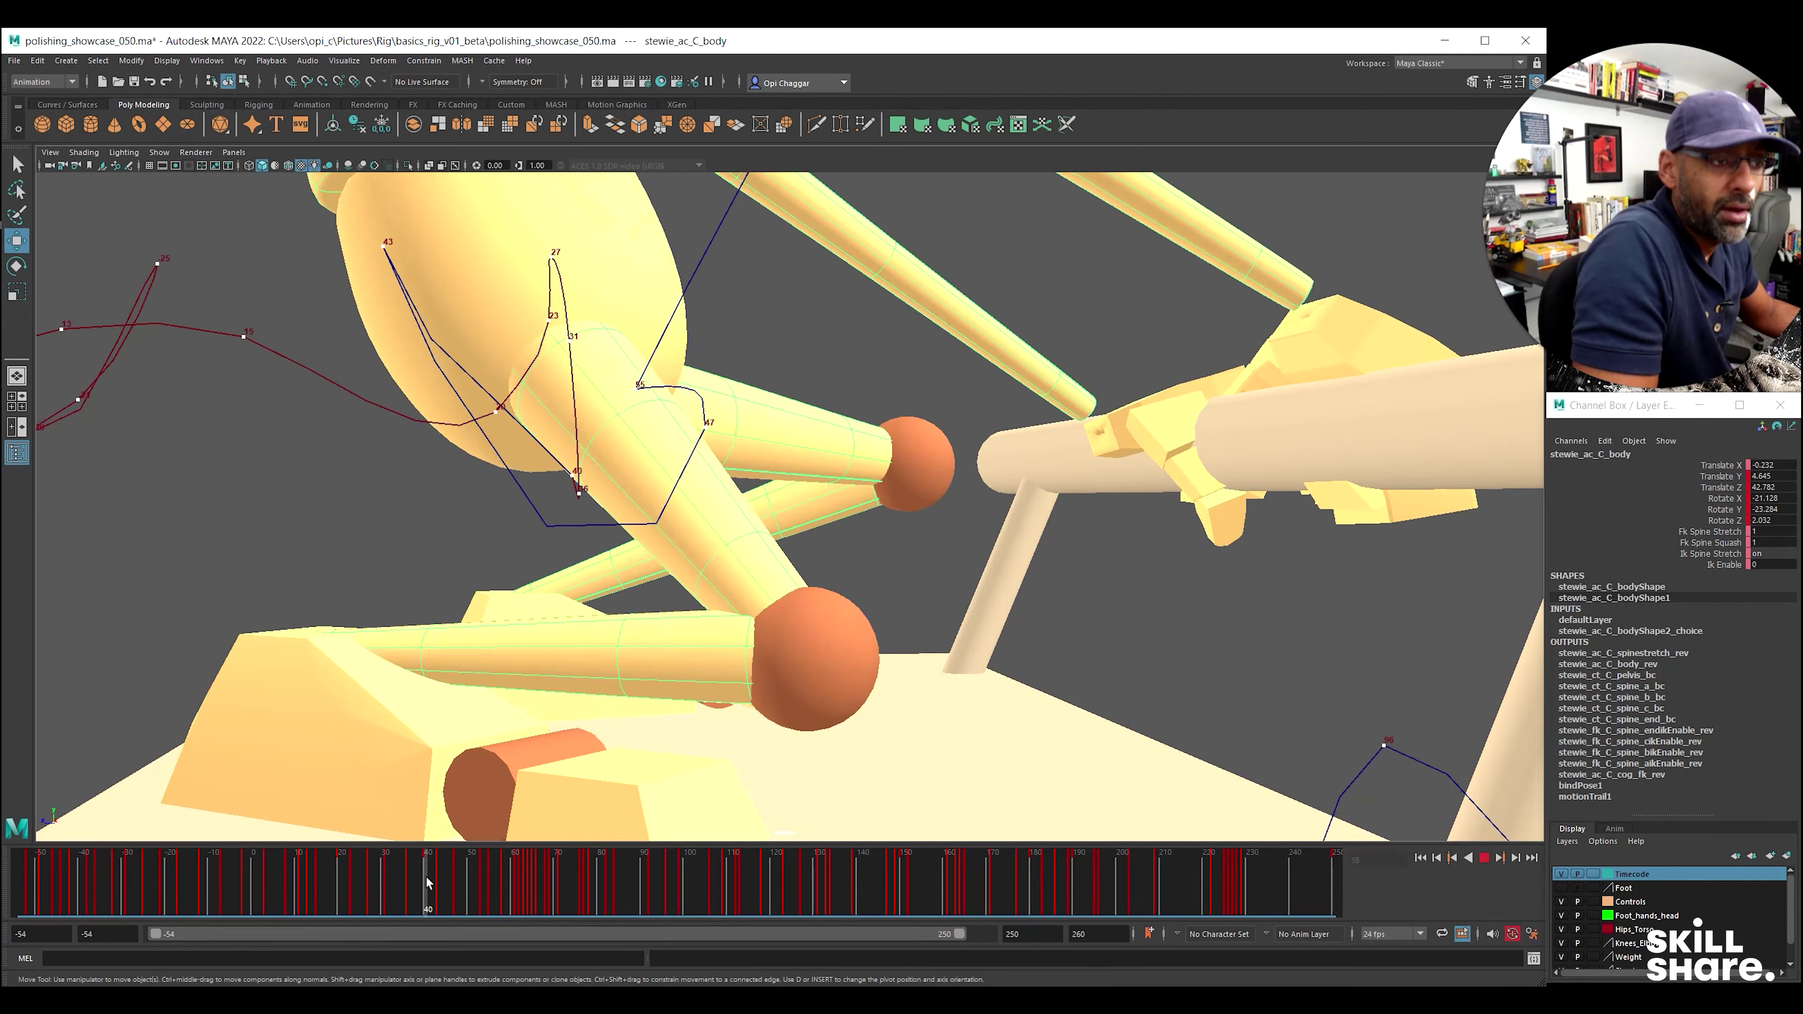
pyautogui.moveTo(427, 883); pyautogui.dragTo(389, 883)
pyautogui.keyDown('alt'); pyautogui.moveTo(598, 299); pyautogui.dragTo(707, 446, button='middle'); pyautogui.keyUp('alt')
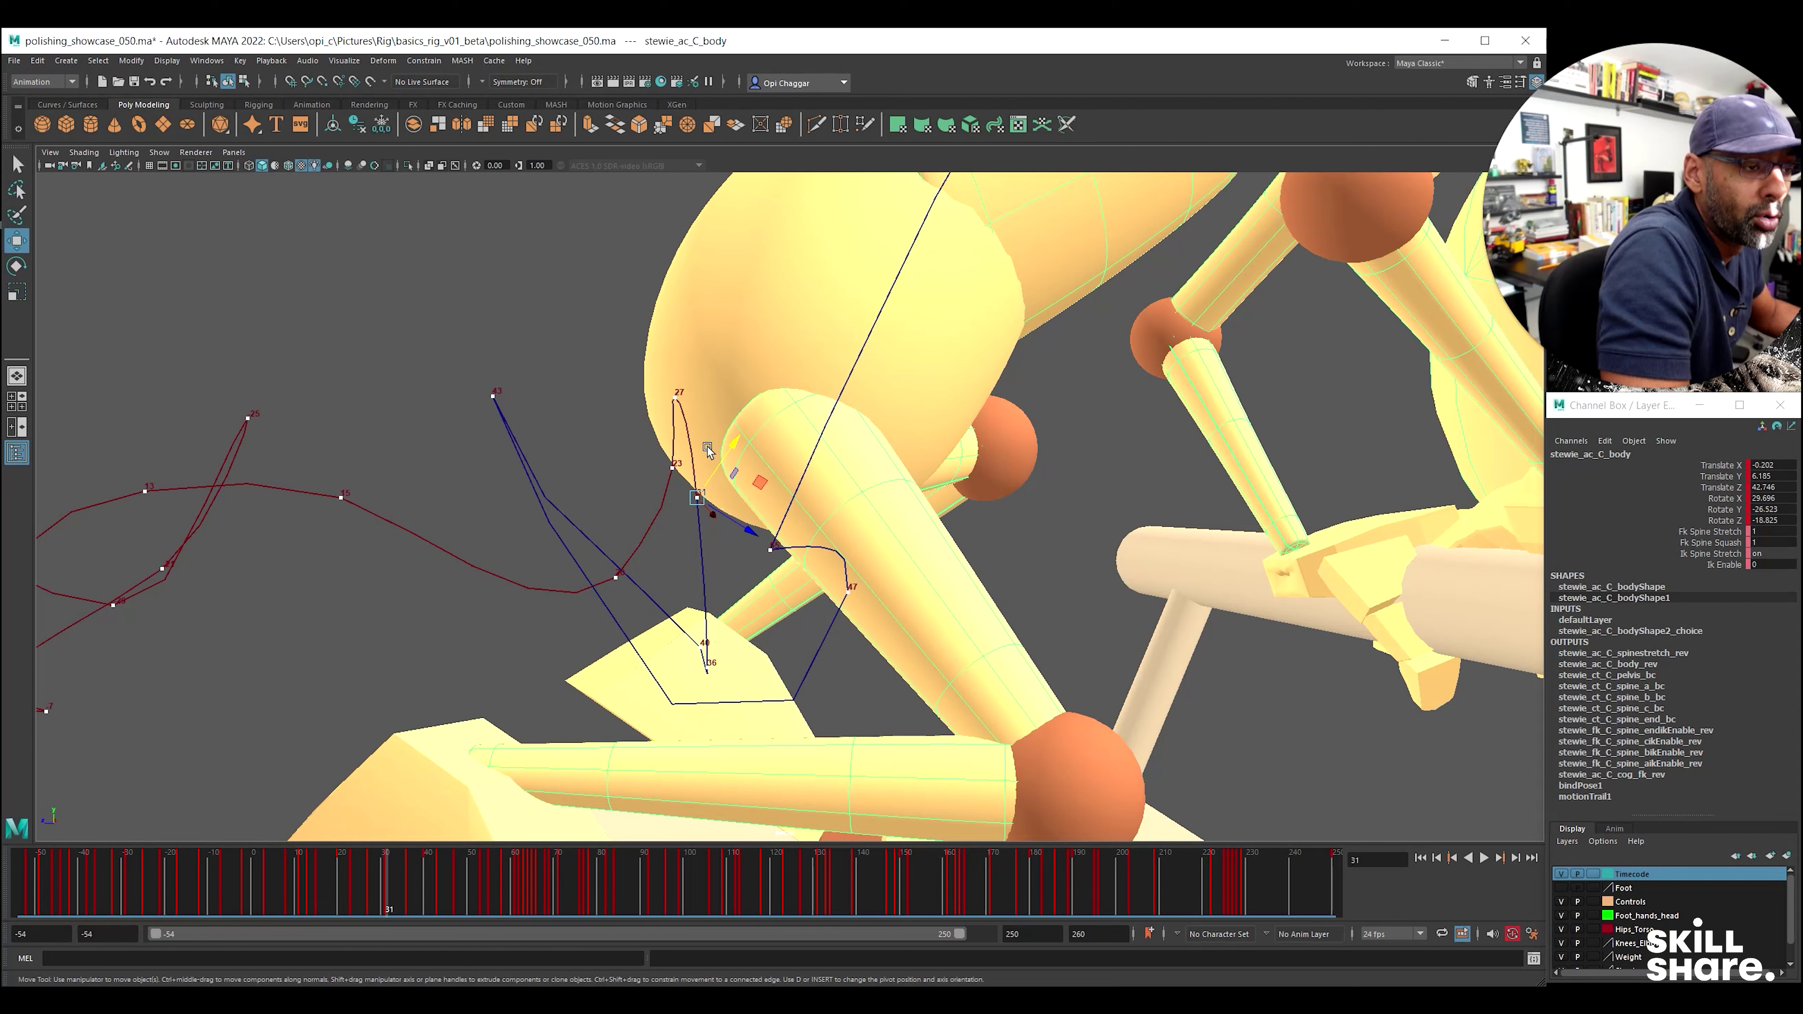
# - Step through the body control's keyframes between frames 20 and 31, ending at frame 23, to check the trail's spacing
pyautogui.press('.')
pyautogui.press(',')
pyautogui.press(',')
pyautogui.press(',')
pyautogui.press(',')
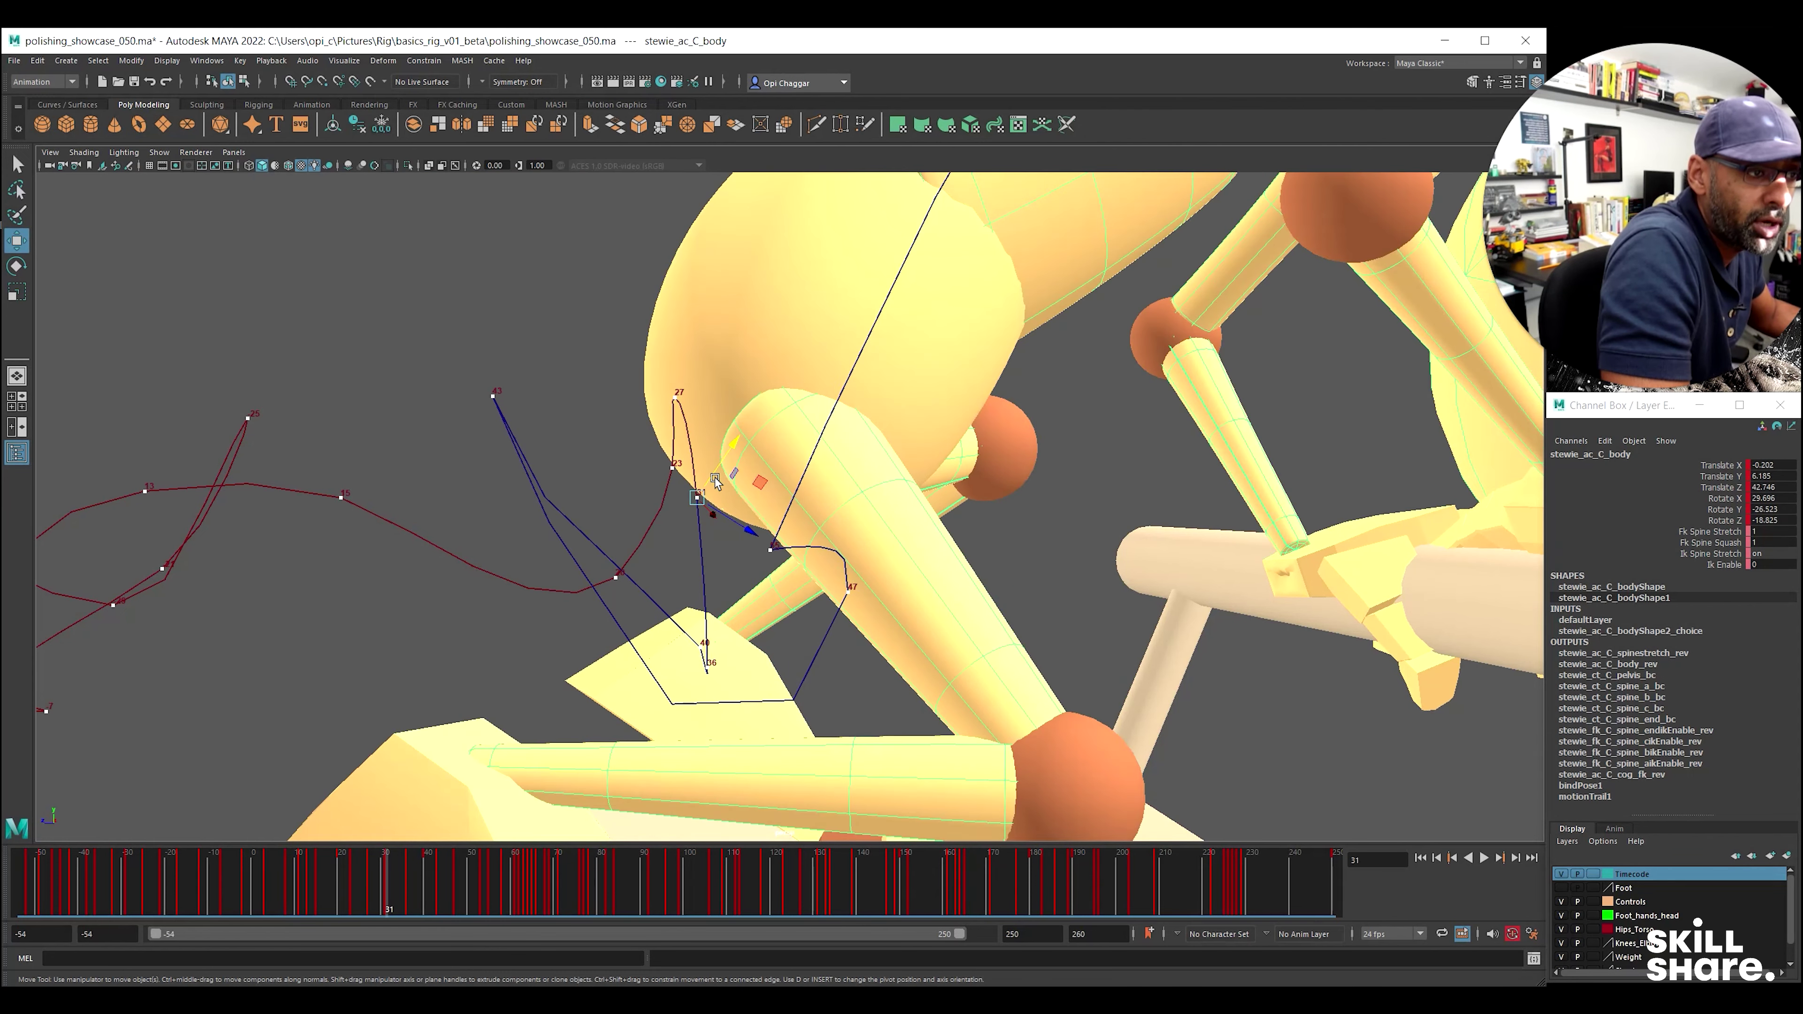
pyautogui.press('.')
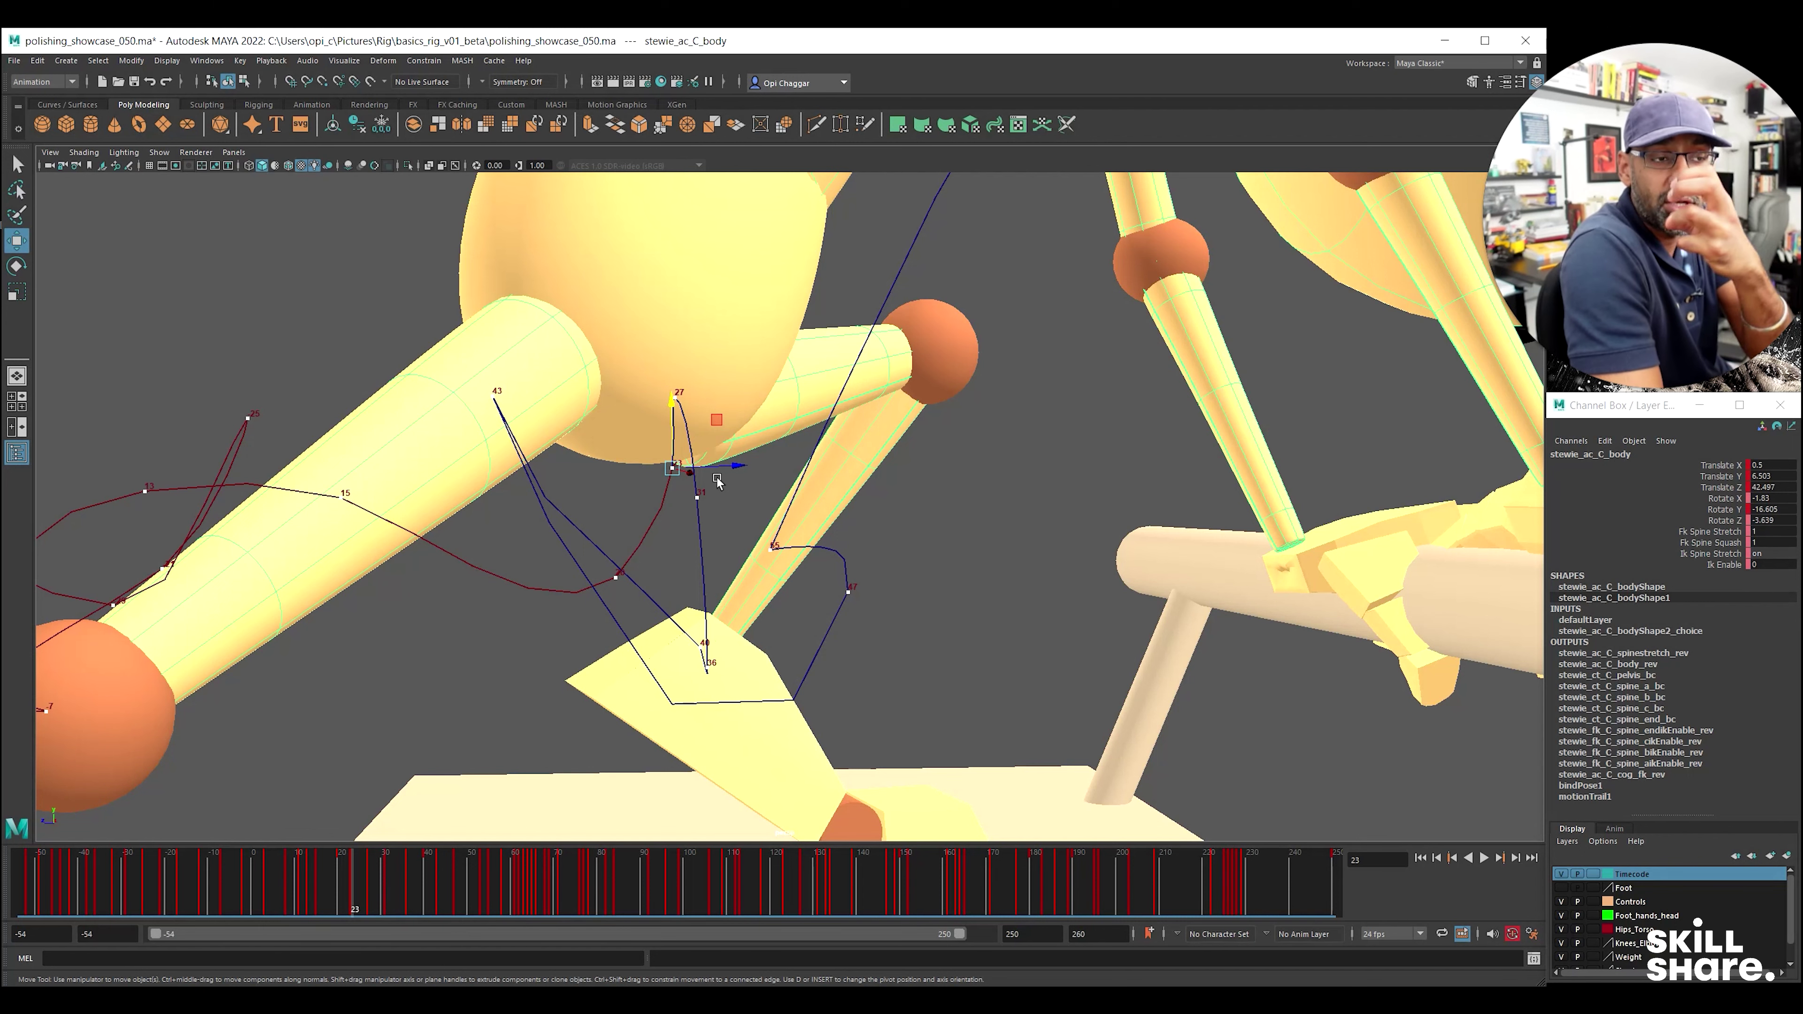
pyautogui.press(',')
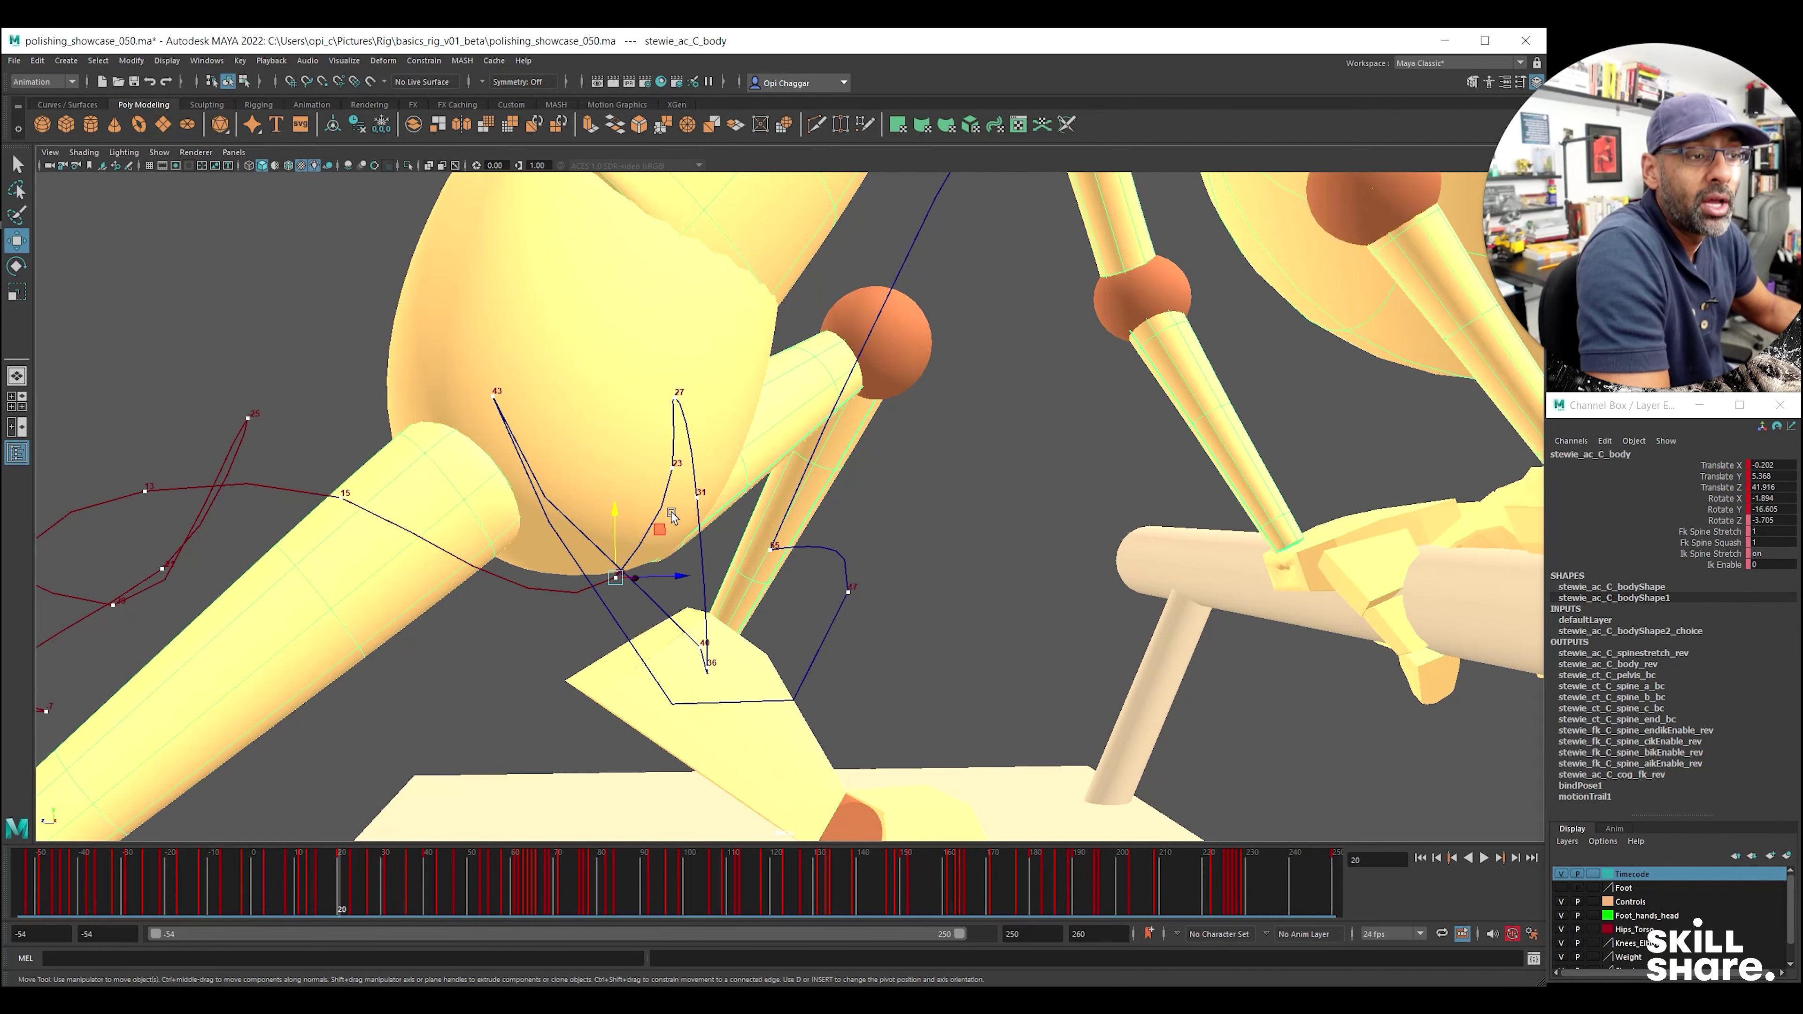
pyautogui.press('.')
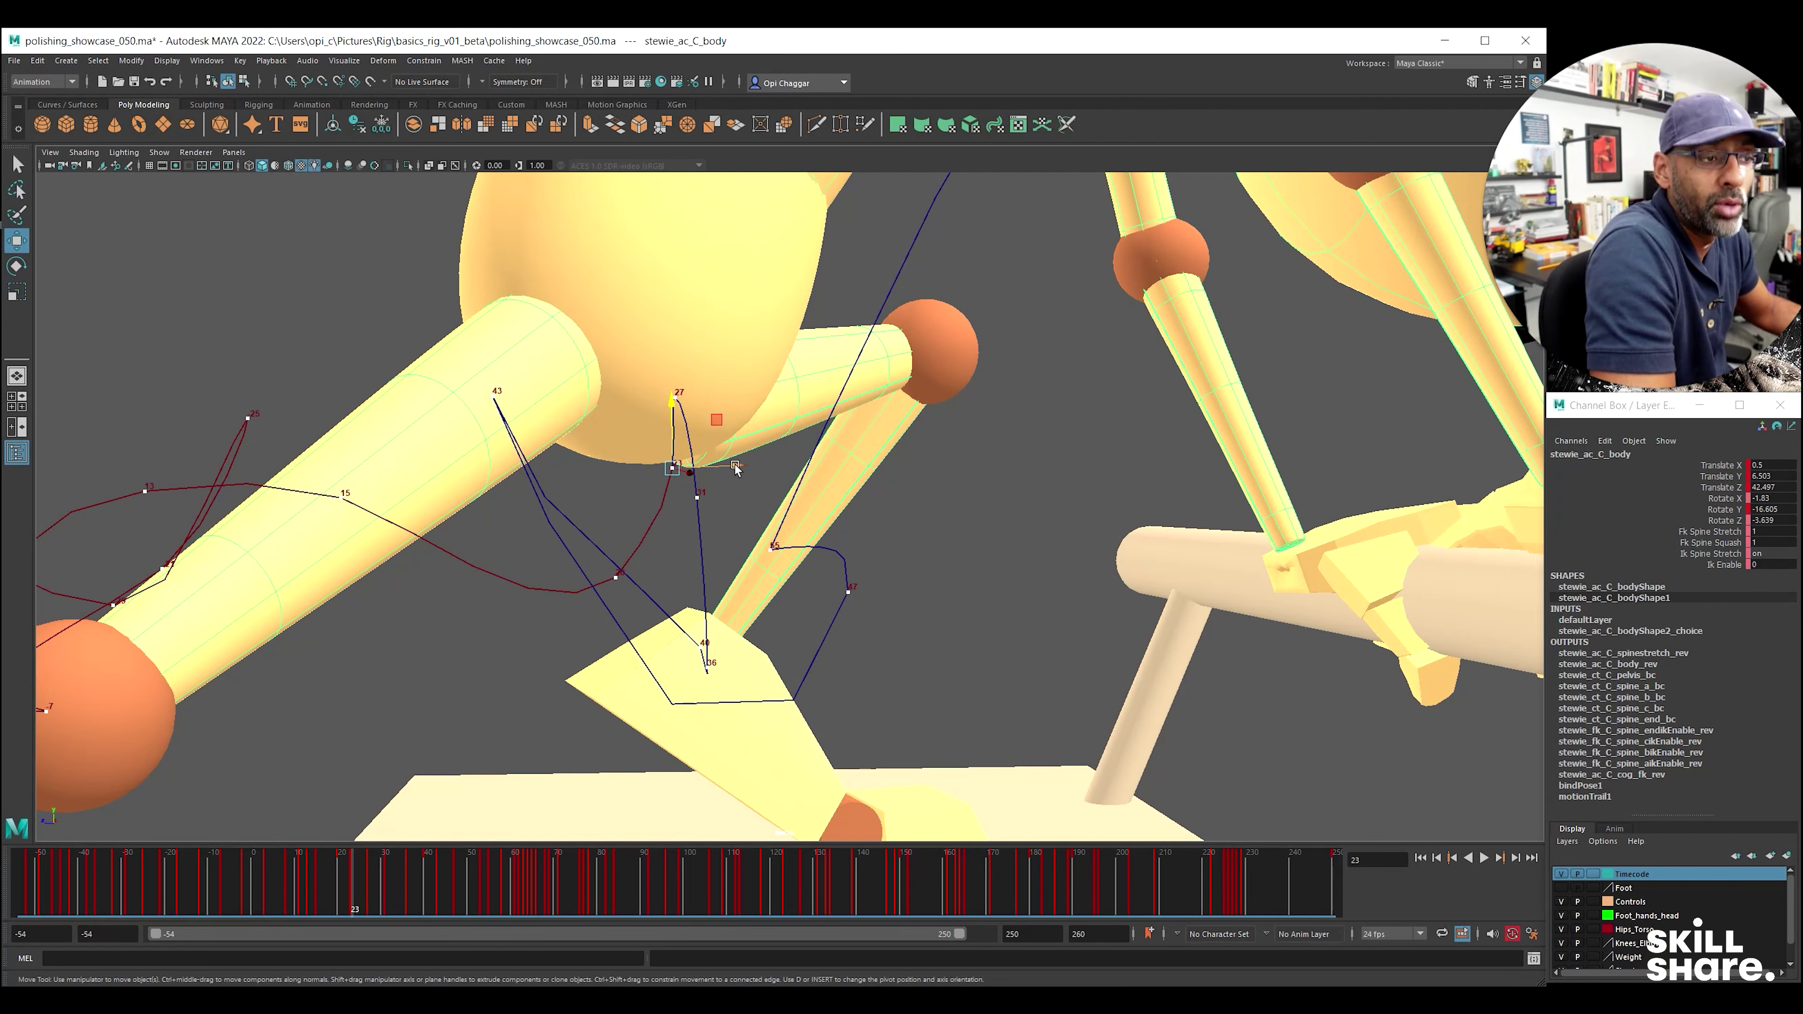